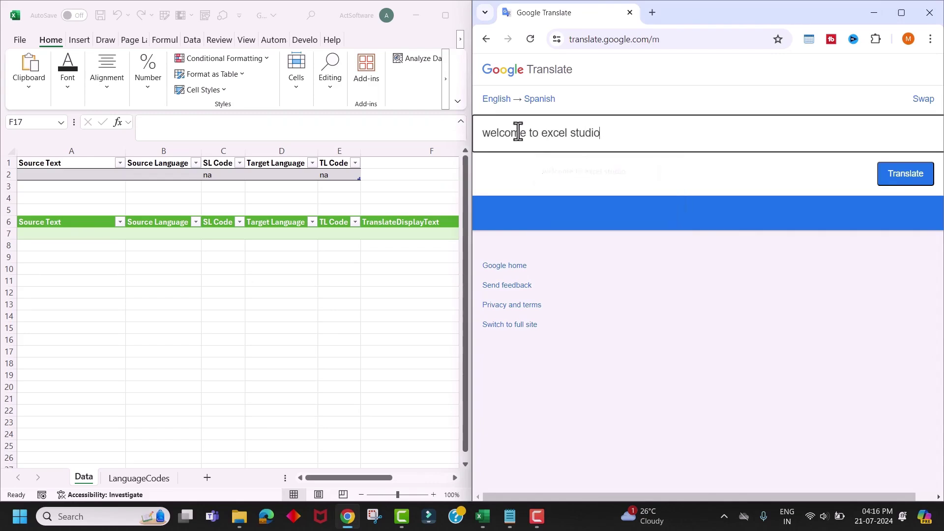
- Add the row 'welcome to excel studio', English, Spanish and refresh the query table
{"action": "left_click", "coordinate": [908, 180]}
{"action": "left_click", "coordinate": [72, 175]}
{"action": "type", "text": "welcome to excel studio"}
{"action": "key", "text": "Tab"}
{"action": "type", "text": "English"}
{"action": "key", "text": "Tab"}
{"action": "key", "text": "Tab"}
{"action": "type", "text": "Spanish"}
{"action": "key", "text": "Tab"}
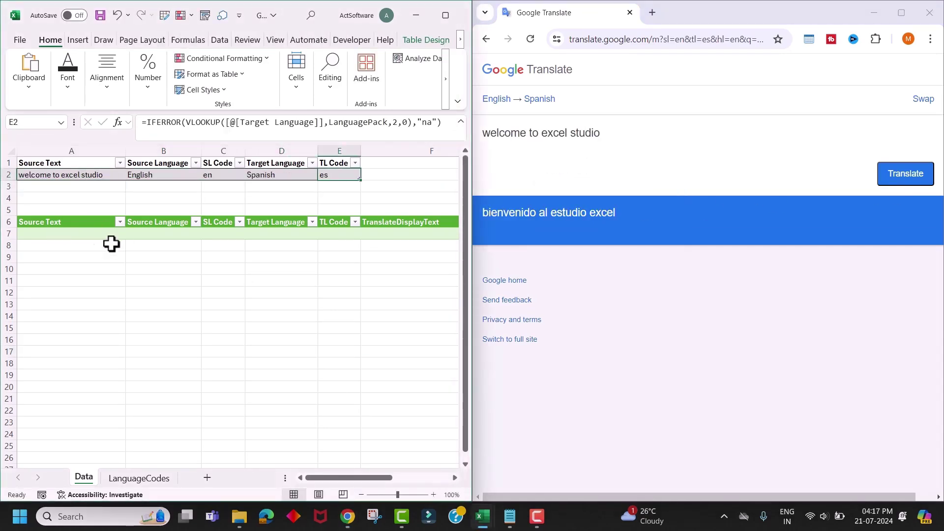
{"action": "left_click", "coordinate": [100, 240]}
{"action": "right_click", "coordinate": [95, 238]}
{"action": "left_click", "coordinate": [122, 197]}
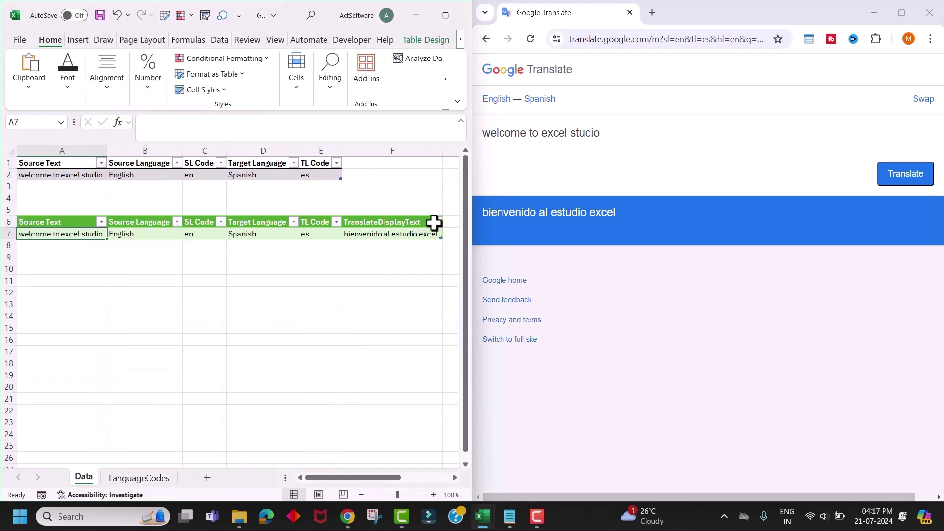
- Set Google Translate's target to Hindi and add an English→Hindi row for 'welcome to excel studio'
{"action": "left_click", "coordinate": [539, 100]}
{"action": "left_click", "coordinate": [514, 190]}
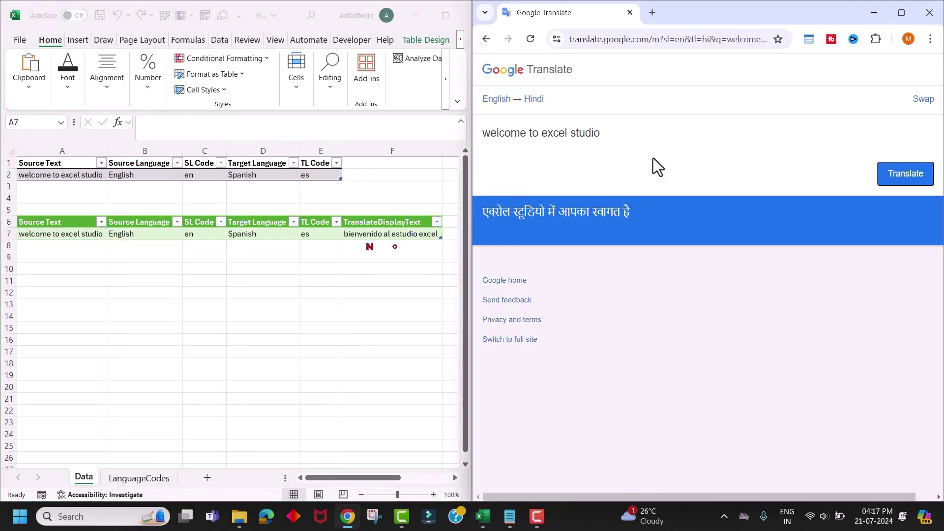
{"action": "left_click", "coordinate": [61, 190]}
{"action": "type", "text": "welcome to excel studio"}
{"action": "key", "text": "Tab"}
{"action": "type", "text": "English"}
{"action": "key", "text": "Tab"}
{"action": "key", "text": "Tab"}
{"action": "type", "text": "Hindi"}
{"action": "key", "text": "Tab"}
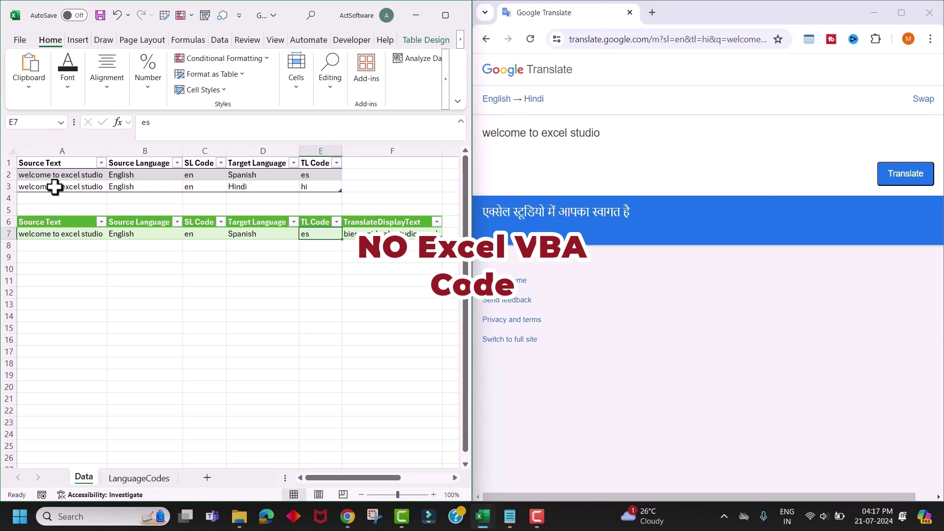
{"action": "left_click", "coordinate": [77, 235]}
{"action": "right_click", "coordinate": [78, 236]}
{"action": "left_click", "coordinate": [109, 203]}
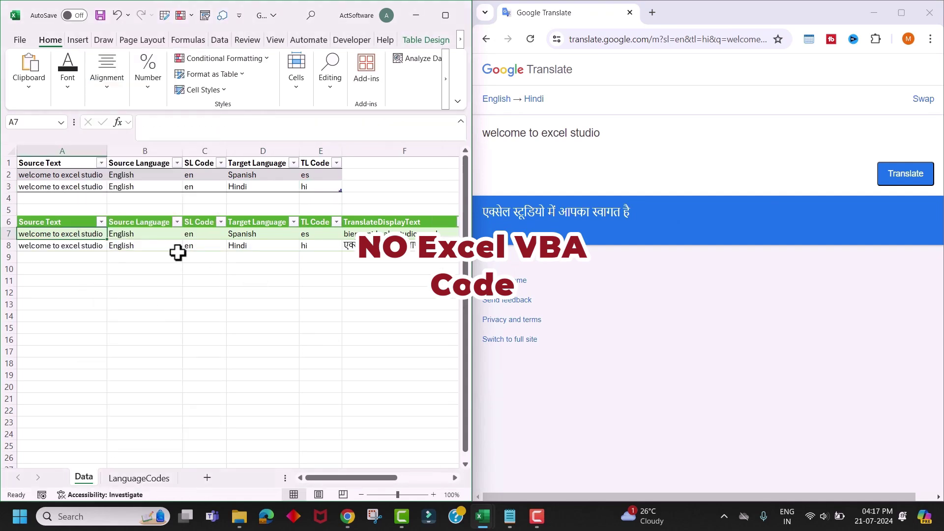
- Switch Google Translate to translate from Hindi to Spanish
{"action": "left_click", "coordinate": [496, 101]}
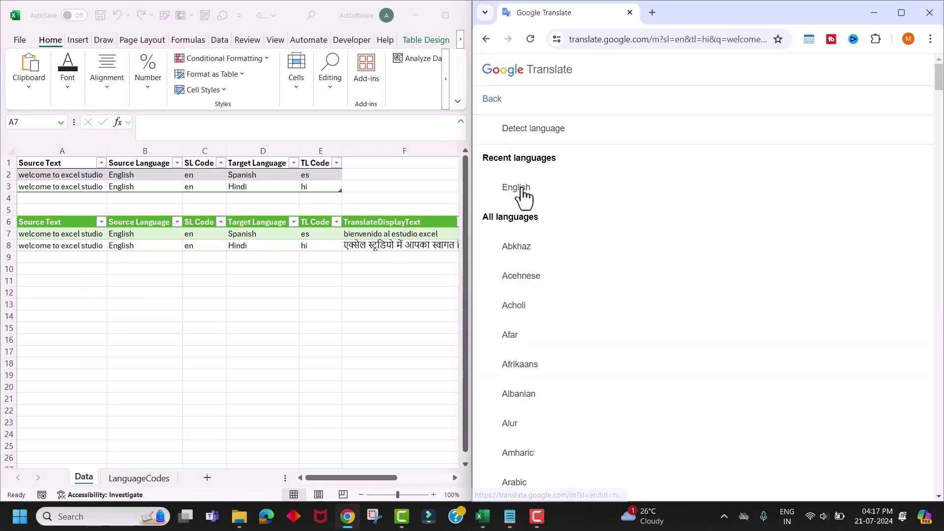
{"action": "scroll", "coordinate": [527, 326], "scroll_direction": "down", "scroll_amount": 4}
{"action": "scroll", "coordinate": [584, 333], "scroll_direction": "up", "scroll_amount": 4}
{"action": "scroll", "coordinate": [553, 142], "scroll_direction": "down", "scroll_amount": 12}
{"action": "scroll", "coordinate": [515, 347], "scroll_direction": "up", "scroll_amount": 12}
{"action": "left_click", "coordinate": [506, 104]}
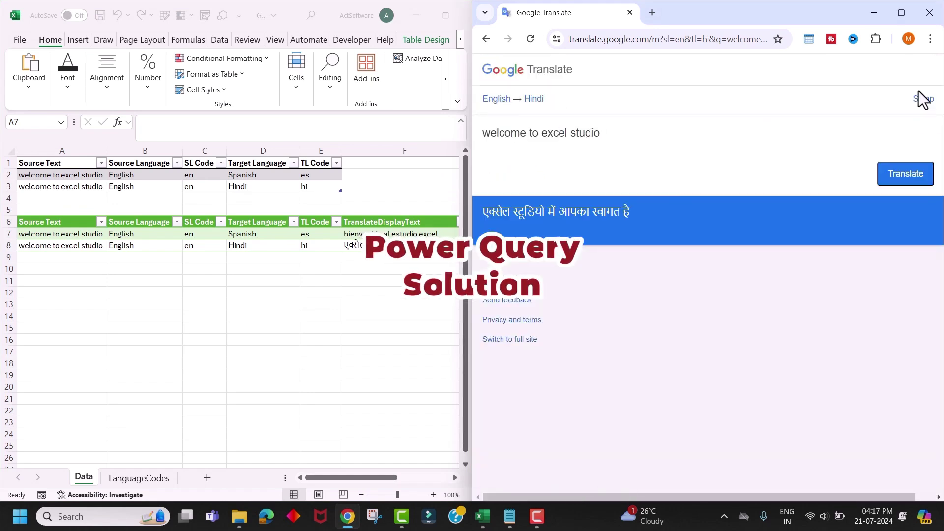
{"action": "left_click", "coordinate": [921, 99]}
{"action": "left_click", "coordinate": [530, 105]}
{"action": "left_click", "coordinate": [532, 226]}
- Add a Hindi→Spanish row using the copied Hindi translation, then refresh the query table
{"action": "left_click", "coordinate": [359, 246]}
{"action": "key", "text": "ctrl+c"}
{"action": "left_click", "coordinate": [63, 199]}
{"action": "key", "text": "ctrl+v"}
{"action": "key", "text": "Tab"}
{"action": "type", "text": "Hin"}
{"action": "key", "text": "Tab"}
{"action": "key", "text": "Tab"}
{"action": "type", "text": "Spa"}
{"action": "key", "text": "Tab"}
{"action": "right_click", "coordinate": [64, 233]}
{"action": "mouse_move", "coordinate": [122, 222]}
{"action": "left_click", "coordinate": [98, 197]}
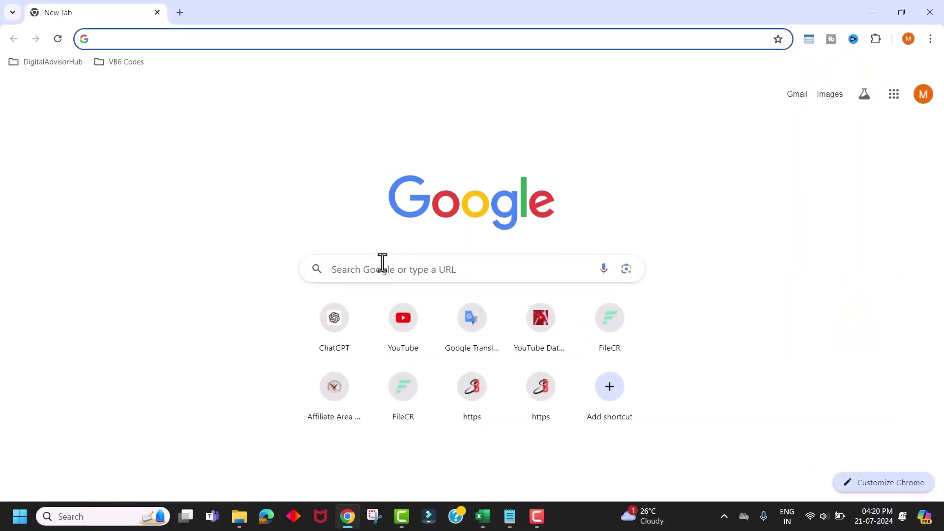
- On Google Translate's mobile page, translate 'welcome to excel vba studio' from English to Spanish
{"action": "type", "text": "translate.google.com/m"}
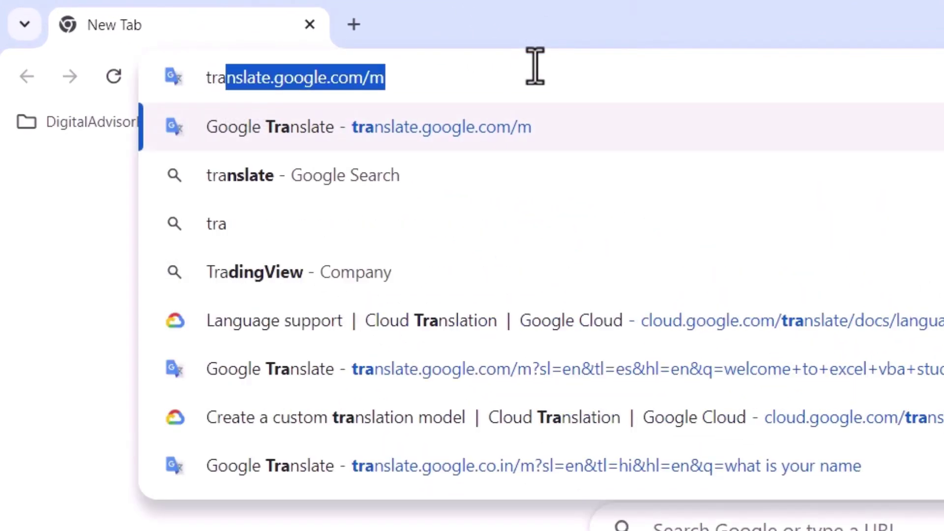
{"action": "key", "text": "Return"}
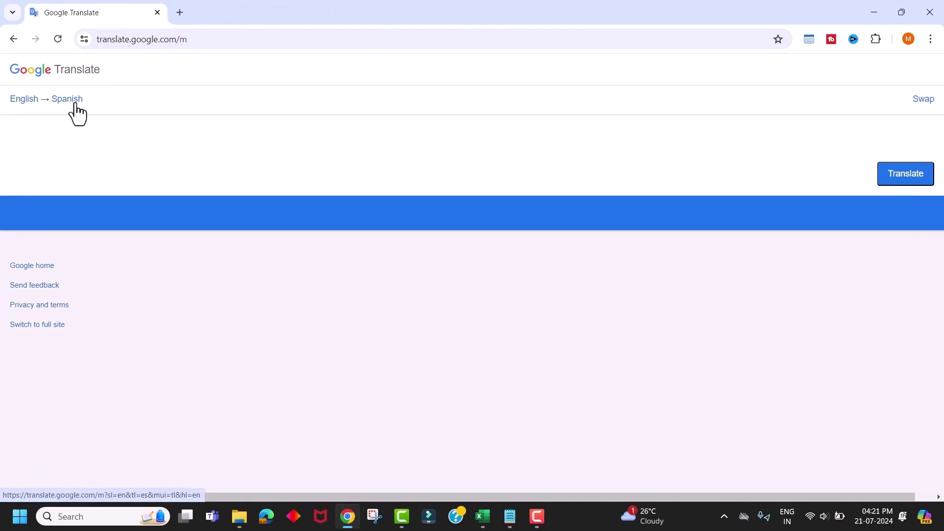
{"action": "left_click", "coordinate": [38, 129]}
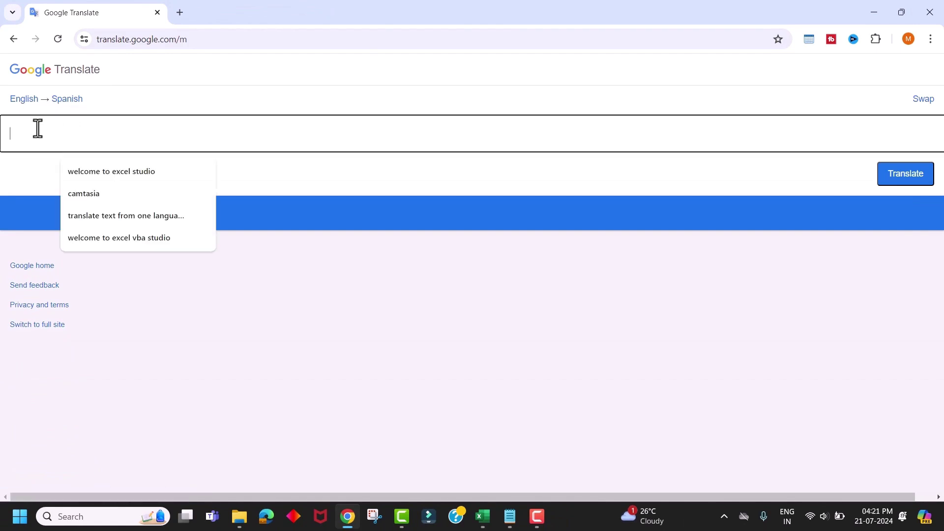
{"action": "type", "text": "welcome"}
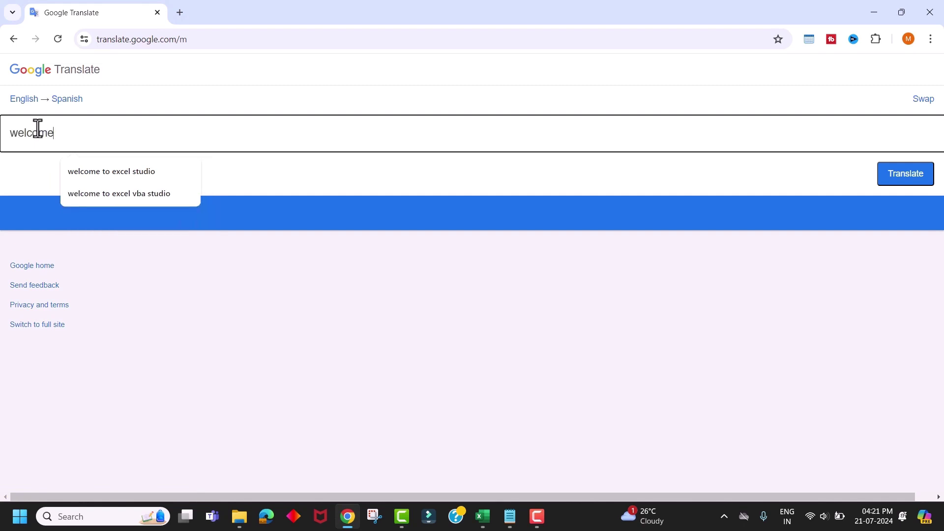
{"action": "type", "text": " to excel vba studio"}
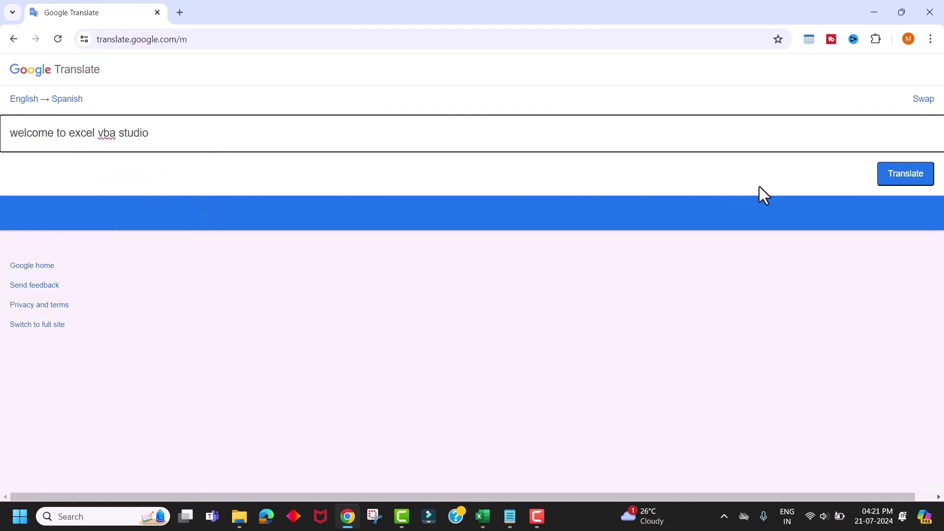
{"action": "left_click", "coordinate": [902, 182]}
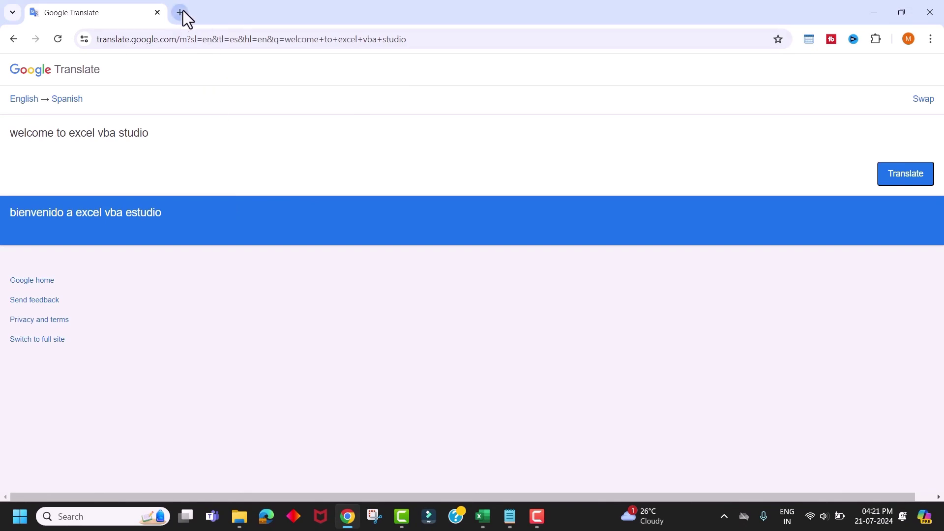
- Open the Cloud Translation language support page in a new tab and scroll to its code table
{"action": "left_click", "coordinate": [179, 12]}
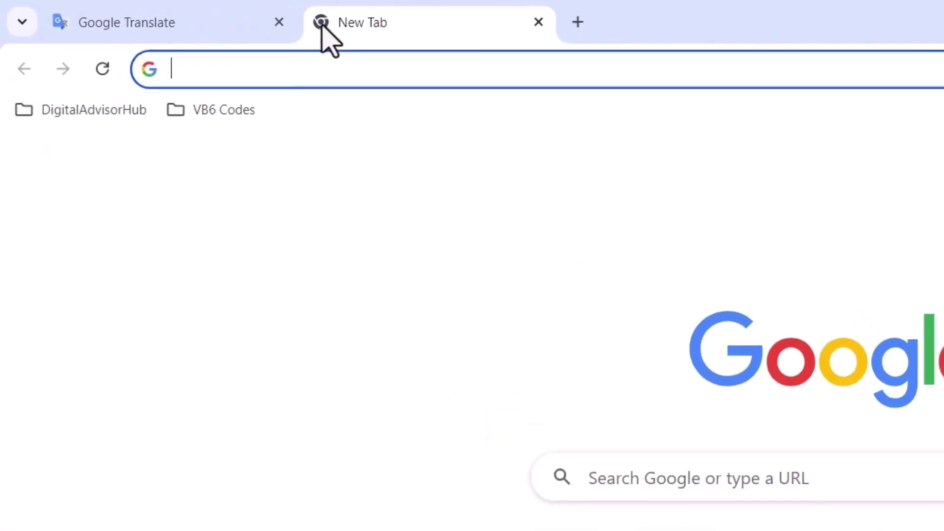
{"action": "type", "text": "cl"}
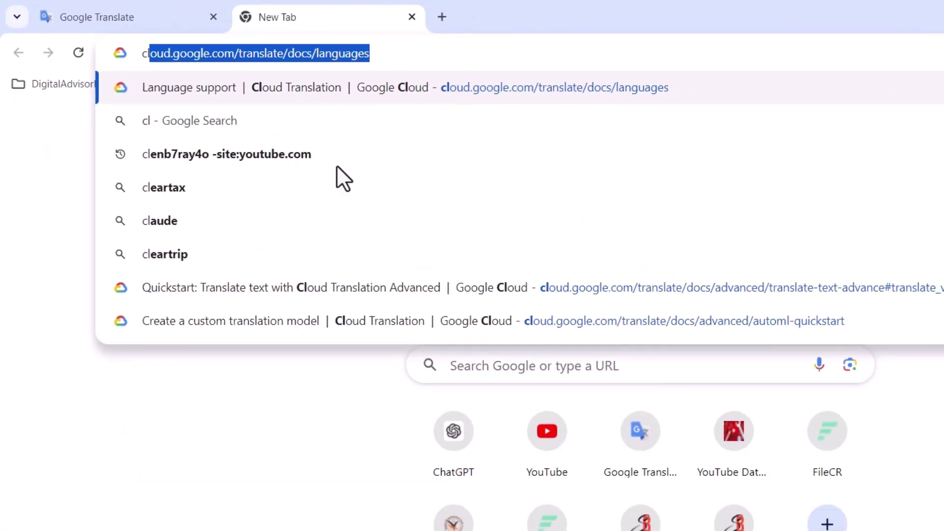
{"action": "key", "text": "Return"}
{"action": "scroll", "coordinate": [471, 385], "scroll_direction": "down", "scroll_amount": 3}
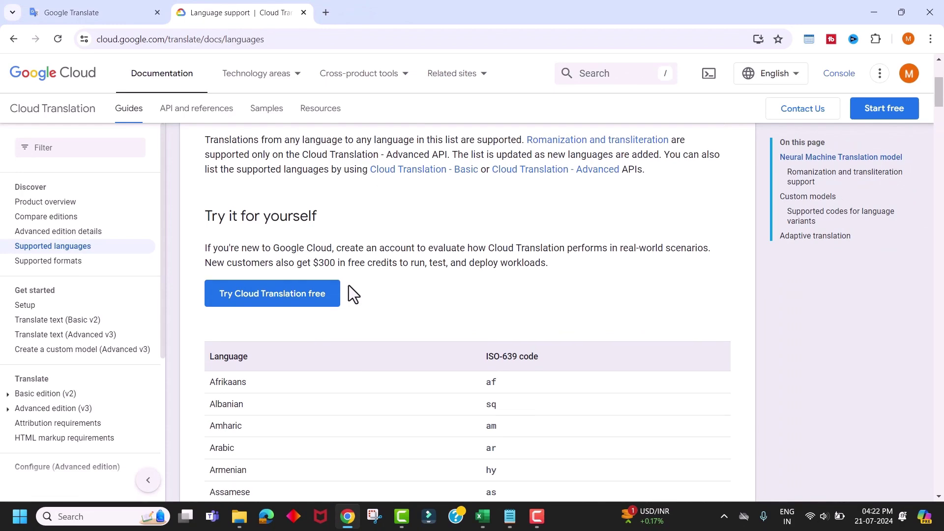
{"action": "scroll", "coordinate": [350, 290], "scroll_direction": "down", "scroll_amount": 3}
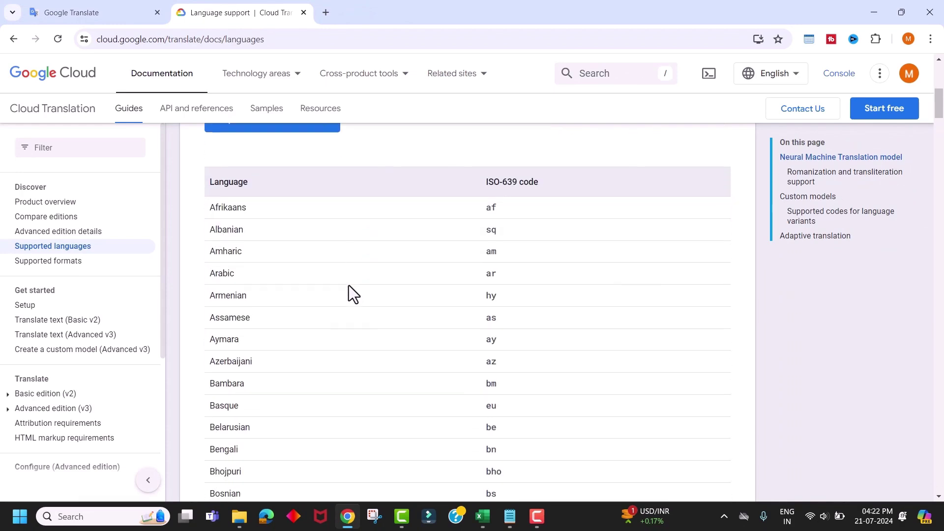
{"action": "scroll", "coordinate": [349, 287], "scroll_direction": "down", "scroll_amount": 1}
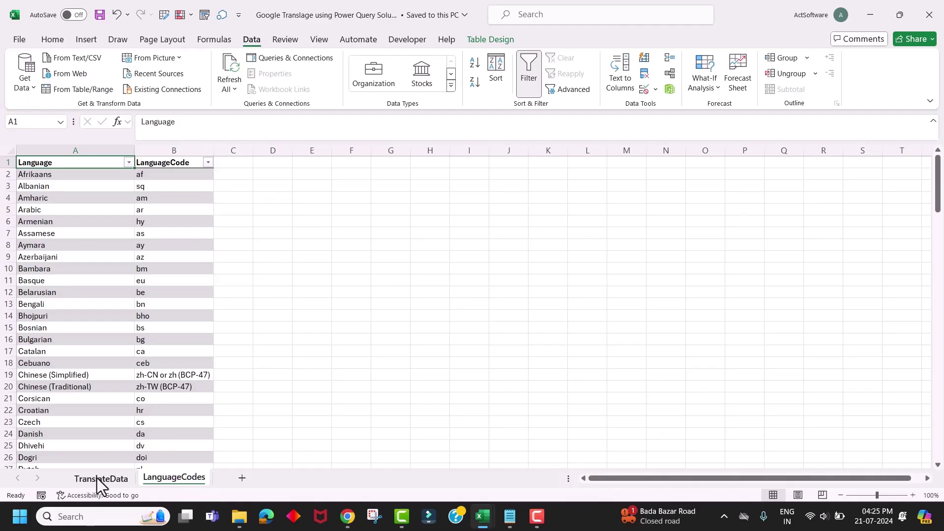
- Go to the TranslateData sheet and review the input table's Source Text and language cells
{"action": "left_click", "coordinate": [100, 478]}
{"action": "key", "text": "ctrl+a"}
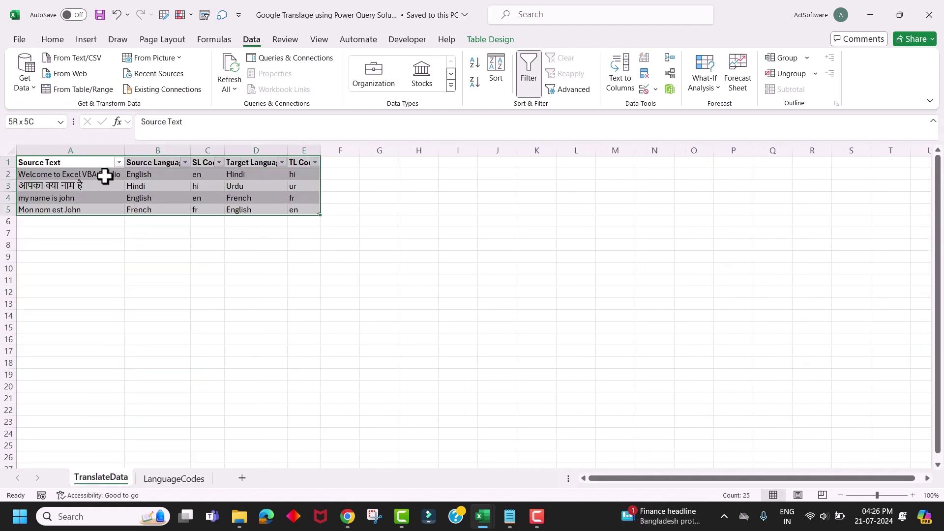
{"action": "left_click", "coordinate": [105, 176]}
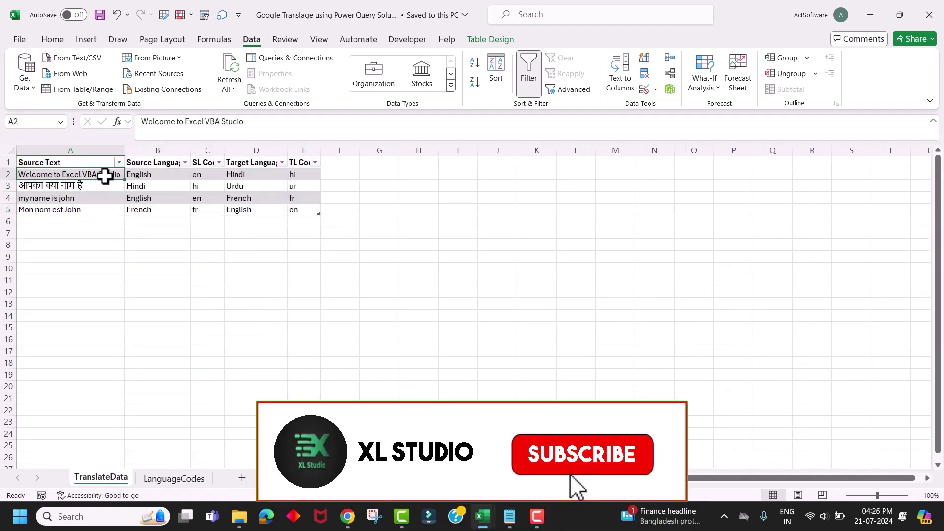
{"action": "key", "text": "shift+Down"}
{"action": "key", "text": "shift+Down"}
{"action": "key", "text": "shift+Down"}
{"action": "key", "text": "Right"}
{"action": "key", "text": "Right"}
{"action": "key", "text": "Right"}
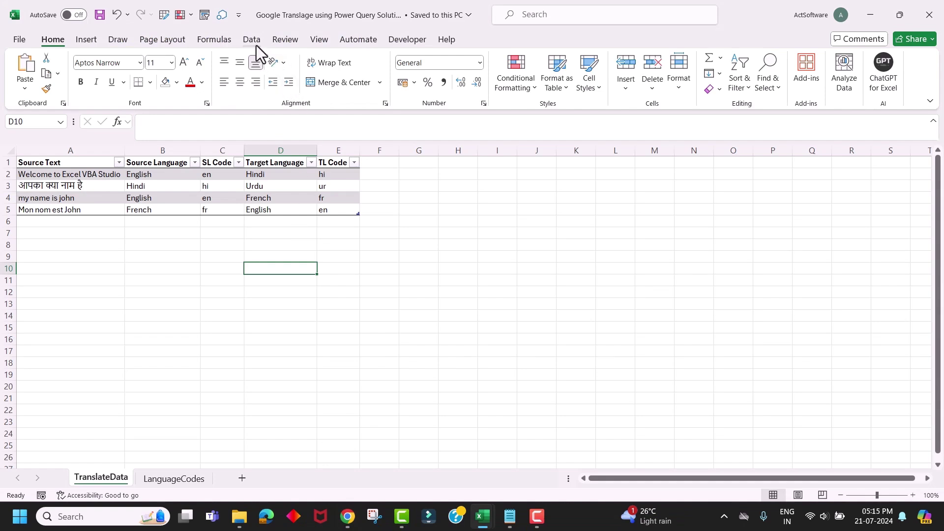
- Start a From Web import using the pasted Google Translate result URL
{"action": "left_click", "coordinate": [252, 39]}
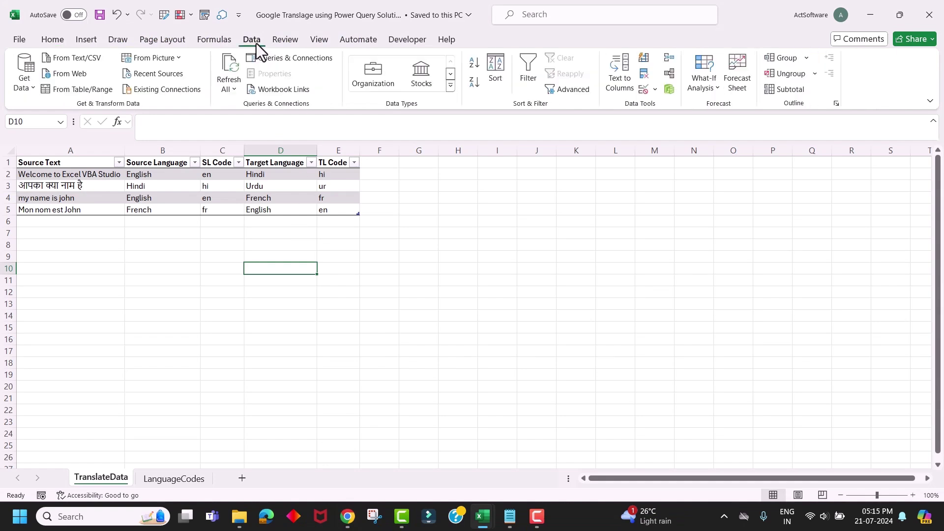
{"action": "left_click", "coordinate": [73, 79]}
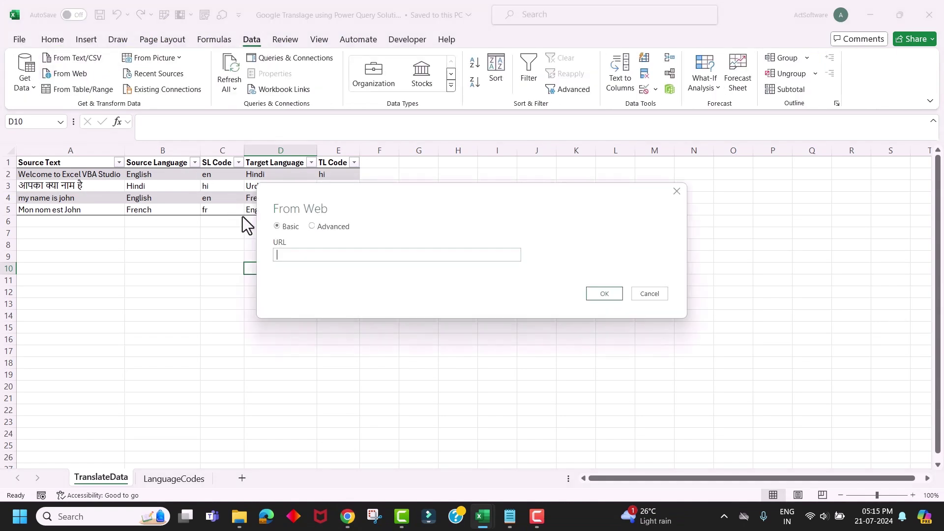
{"action": "key", "text": "ctrl+v"}
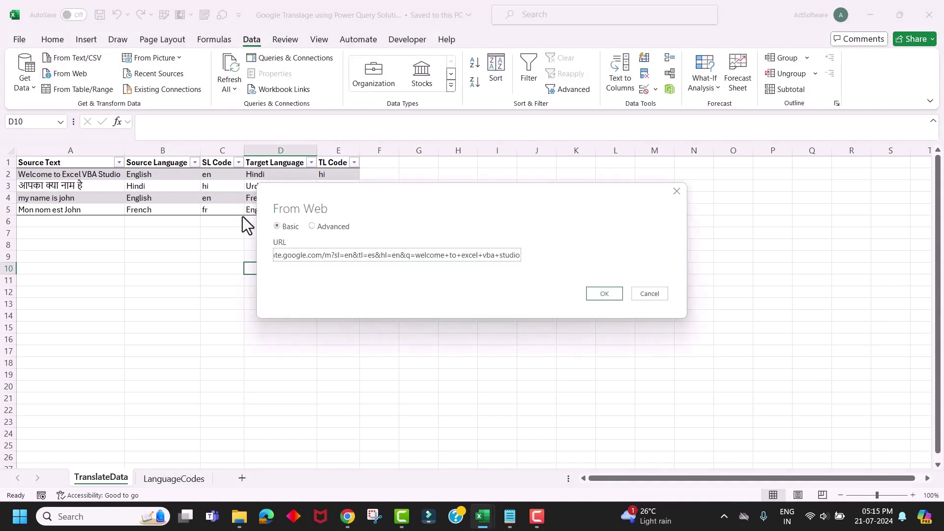
{"action": "left_click", "coordinate": [605, 293]}
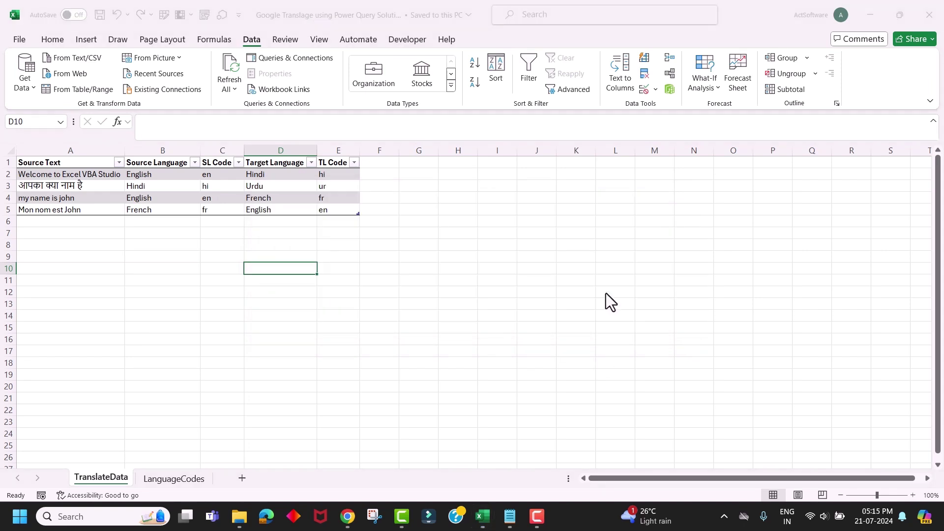
- Preview Displayed Text and locate 'bienvenido a excel vba estudio' within the page text
{"action": "left_click", "coordinate": [295, 172]}
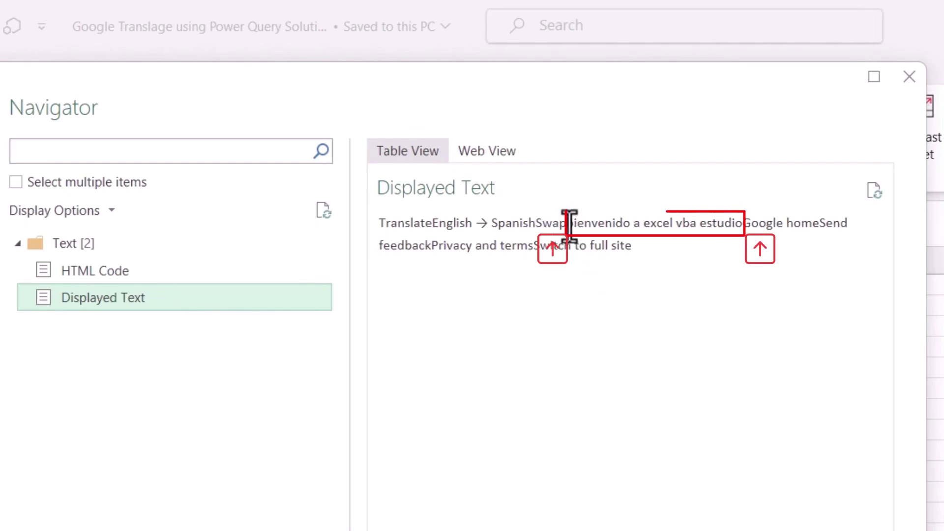
{"action": "left_click_drag", "start_coordinate": [567, 224], "coordinate": [708, 225]}
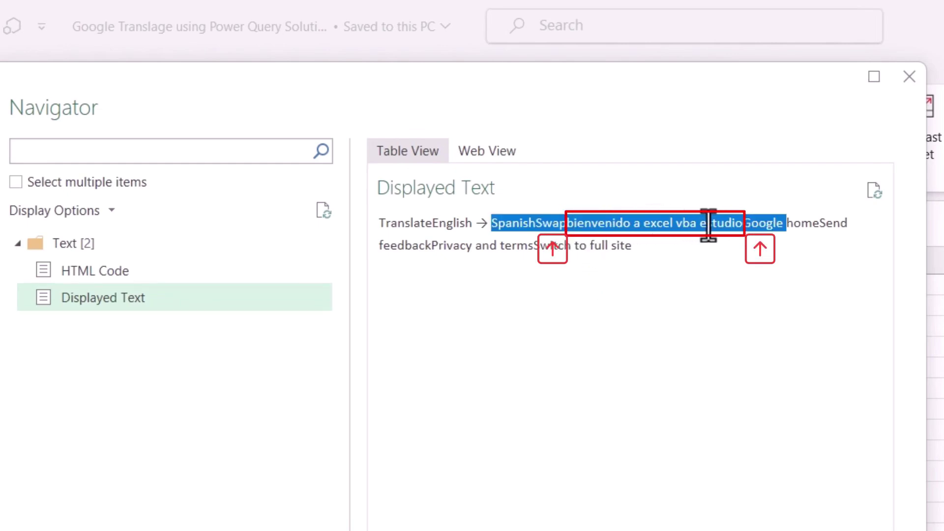
{"action": "double_click", "coordinate": [546, 224]}
{"action": "double_click", "coordinate": [773, 224]}
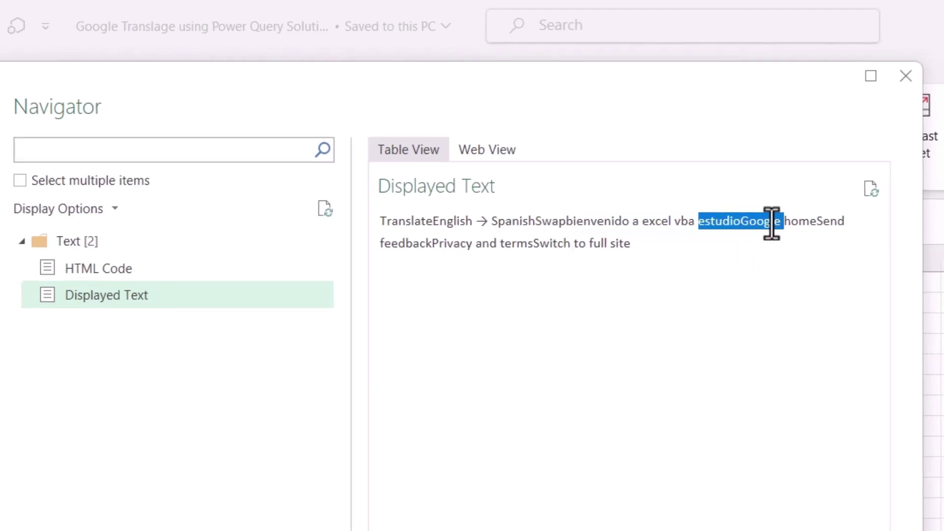
{"action": "left_click", "coordinate": [770, 349]}
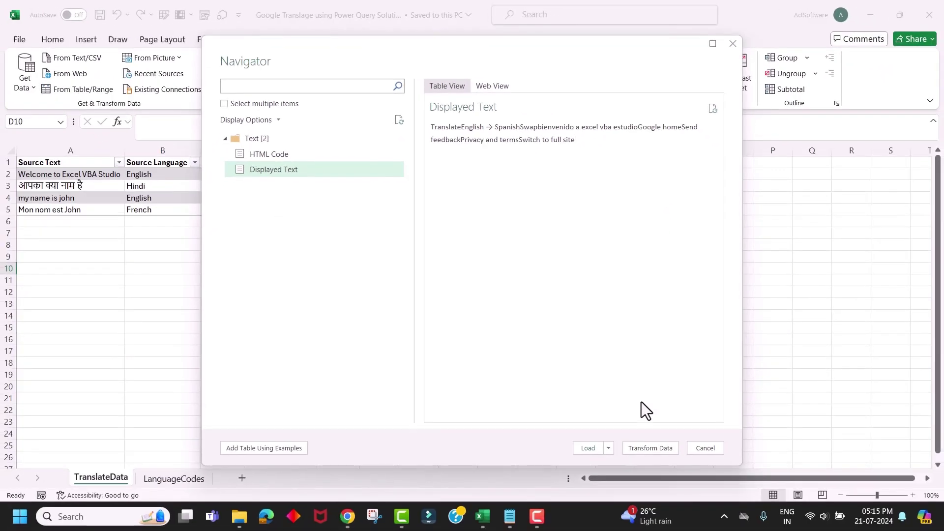
- Open the web data in Power Query, delete the Column1 step and rename the extraction step DisplayedText
{"action": "left_click", "coordinate": [641, 448]}
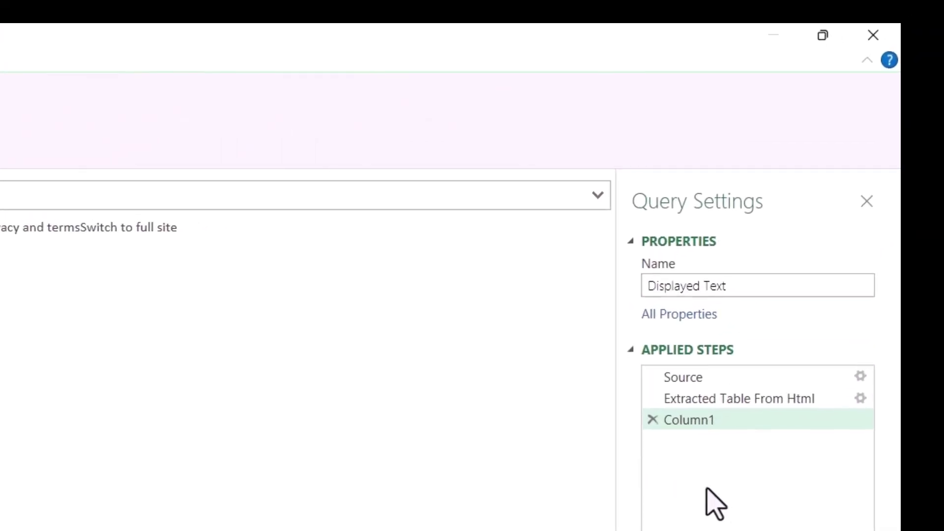
{"action": "left_click", "coordinate": [652, 421]}
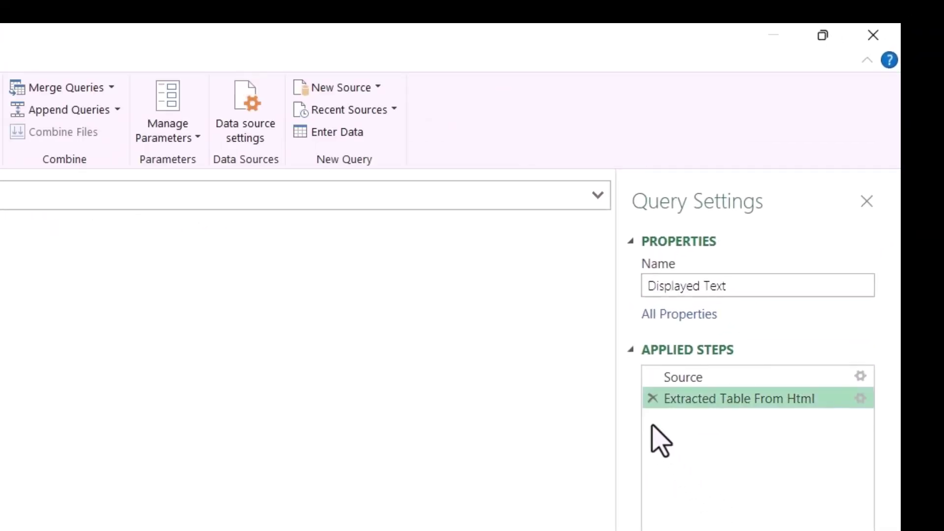
{"action": "right_click", "coordinate": [720, 421]}
{"action": "left_click", "coordinate": [748, 444]}
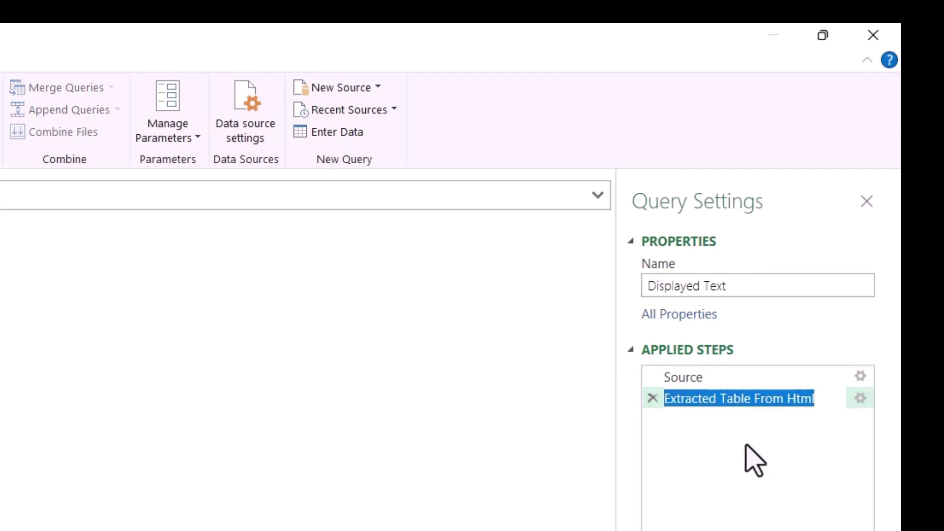
{"action": "type", "text": "DisplayedText"}
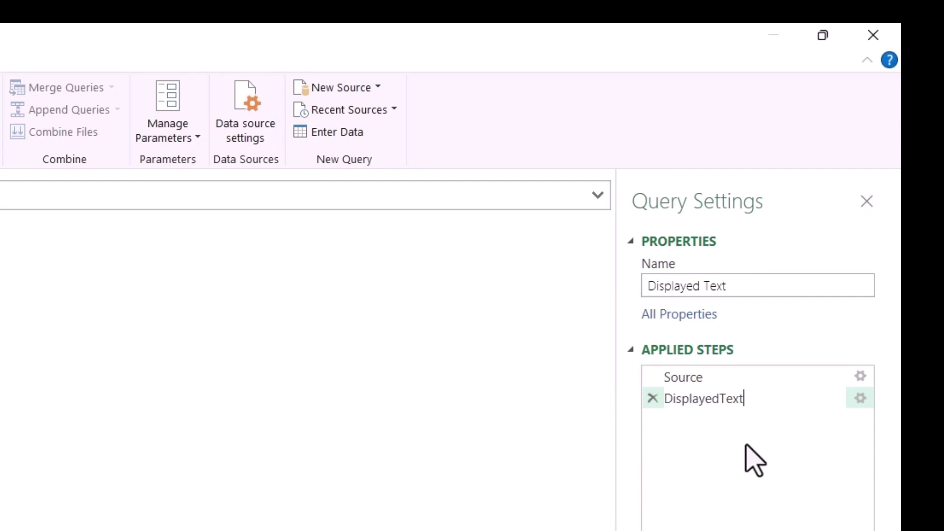
{"action": "key", "text": "Return"}
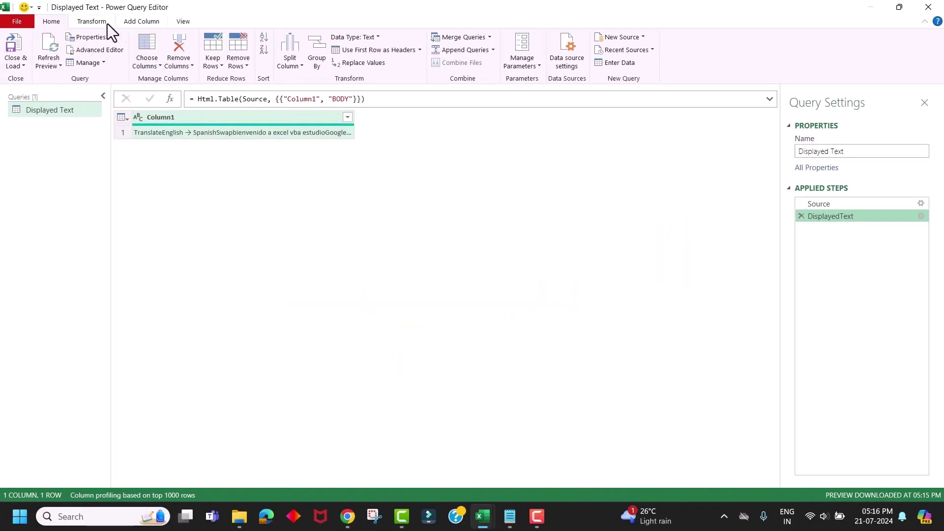
- Extract the text between the delimiters 'Swap' and 'Google'
{"action": "left_click", "coordinate": [82, 24]}
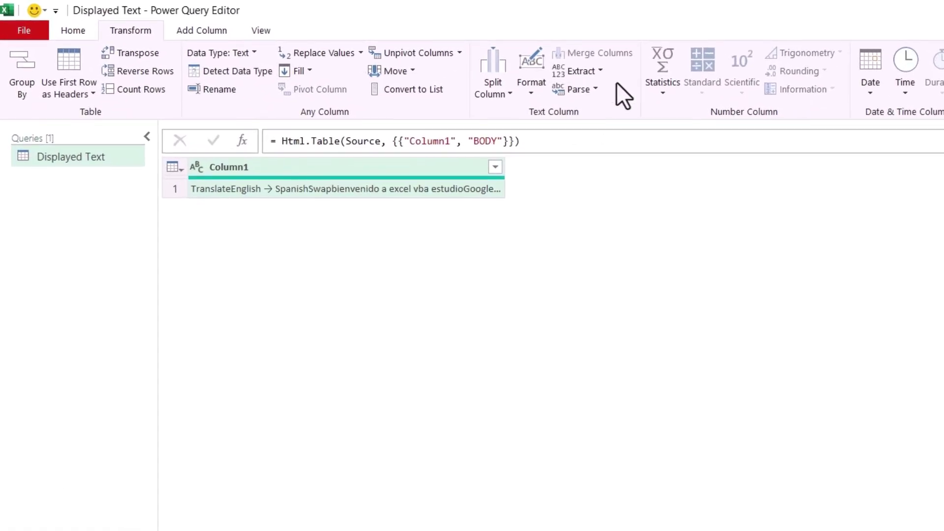
{"action": "left_click", "coordinate": [601, 71]}
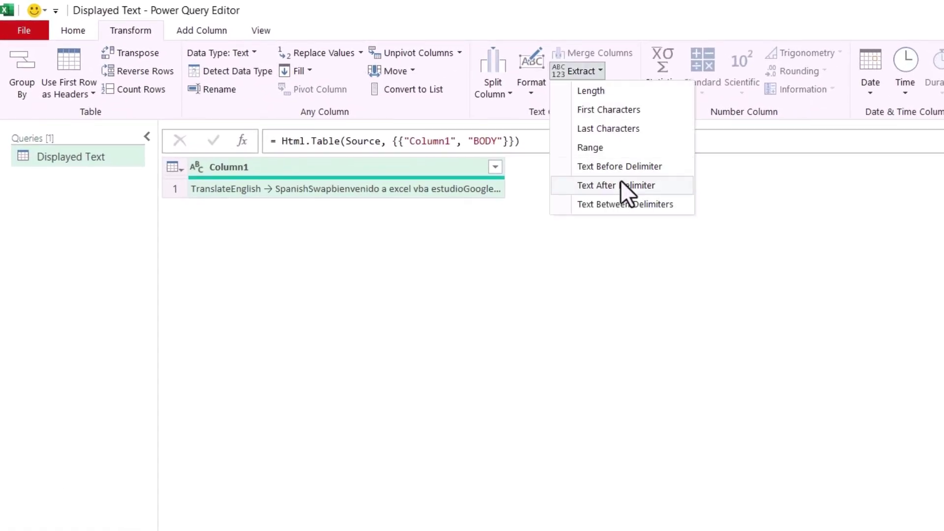
{"action": "left_click", "coordinate": [617, 205]}
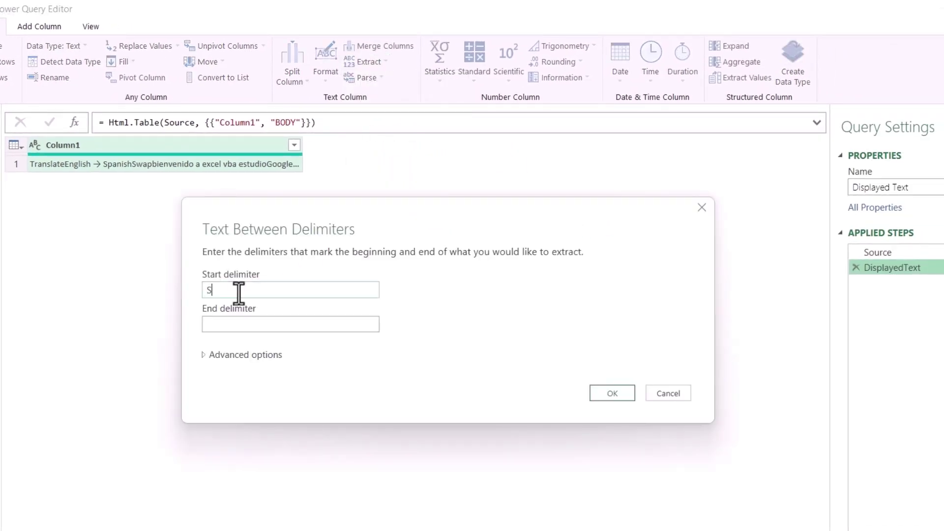
{"action": "type", "text": "Swap"}
{"action": "left_click", "coordinate": [224, 328]}
{"action": "left_click", "coordinate": [610, 394]}
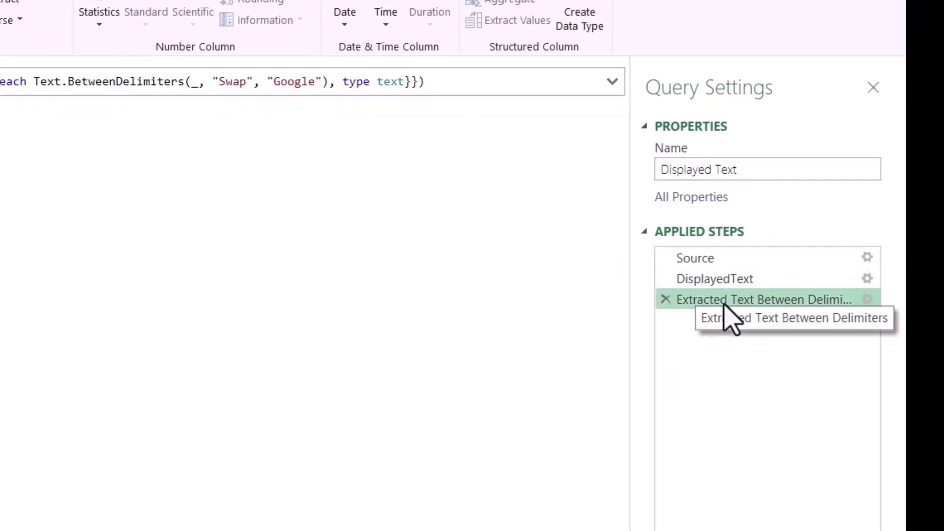
- Rename that step TranslatedText, drill down to the value, and name the final step result
{"action": "right_click", "coordinate": [724, 304]}
{"action": "left_click", "coordinate": [754, 339]}
{"action": "type", "text": "TranslatedText"}
{"action": "key", "text": "Return"}
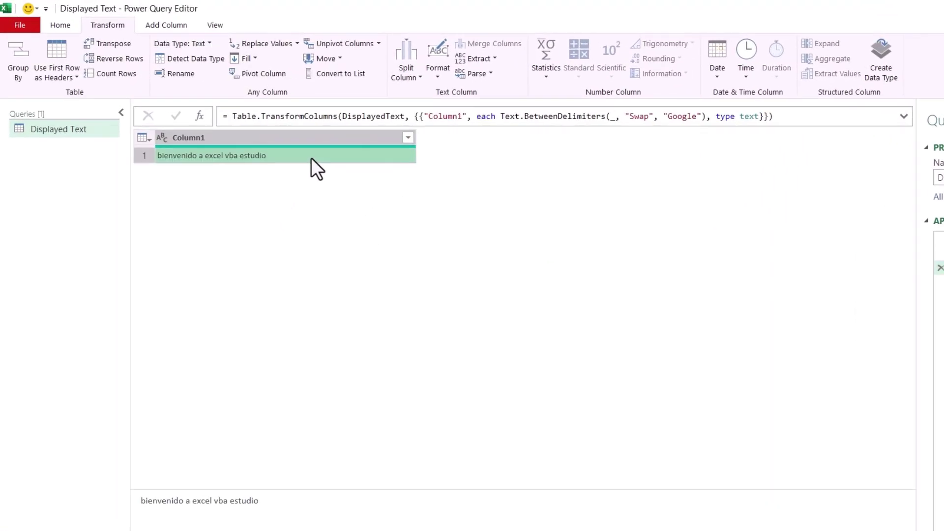
{"action": "right_click", "coordinate": [311, 158]}
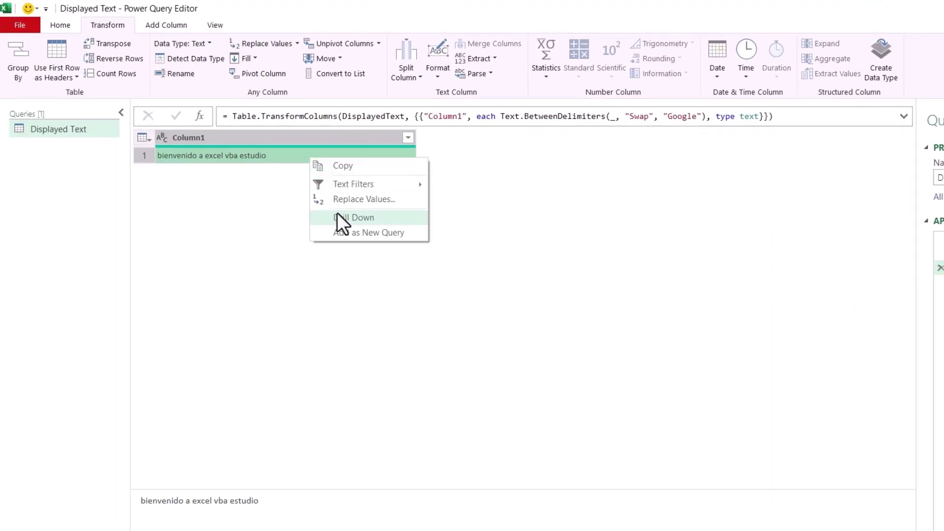
{"action": "left_click", "coordinate": [339, 217]}
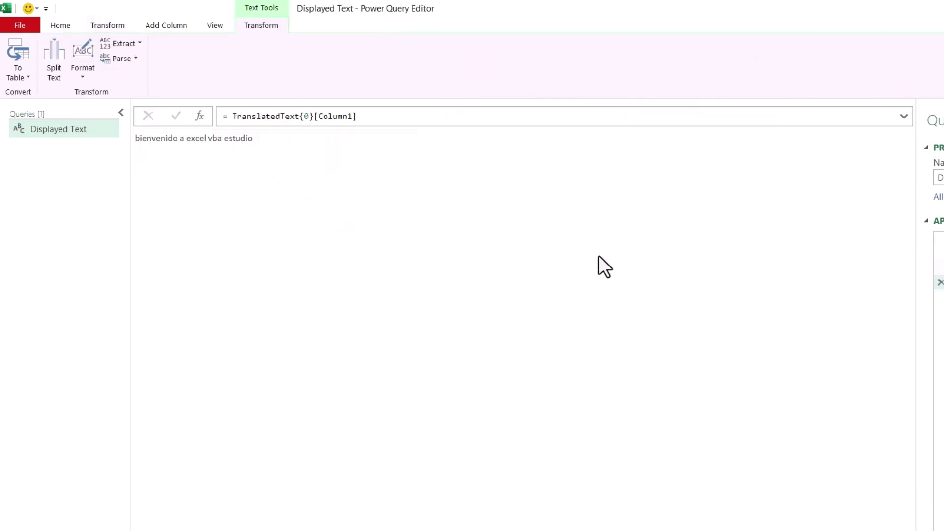
{"action": "right_click", "coordinate": [943, 285]}
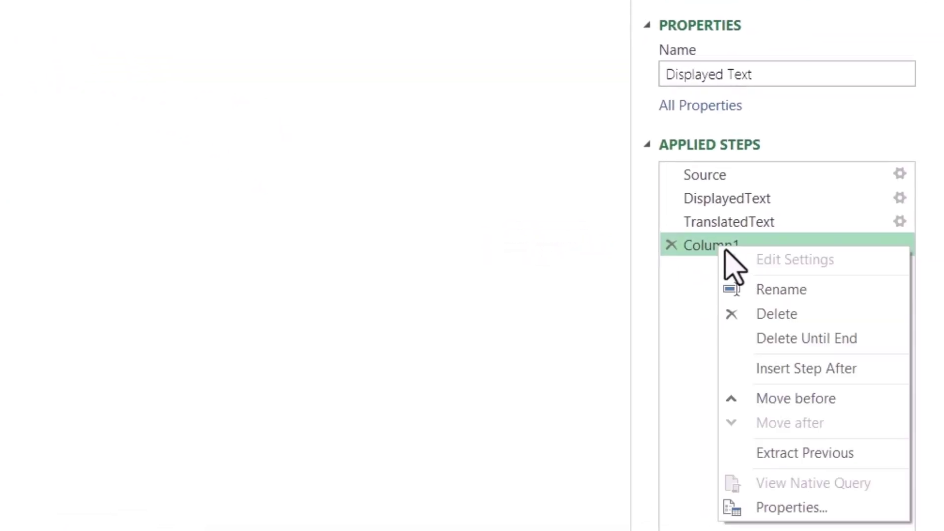
{"action": "left_click", "coordinate": [769, 289]}
{"action": "type", "text": "result"}
{"action": "key", "text": "Return"}
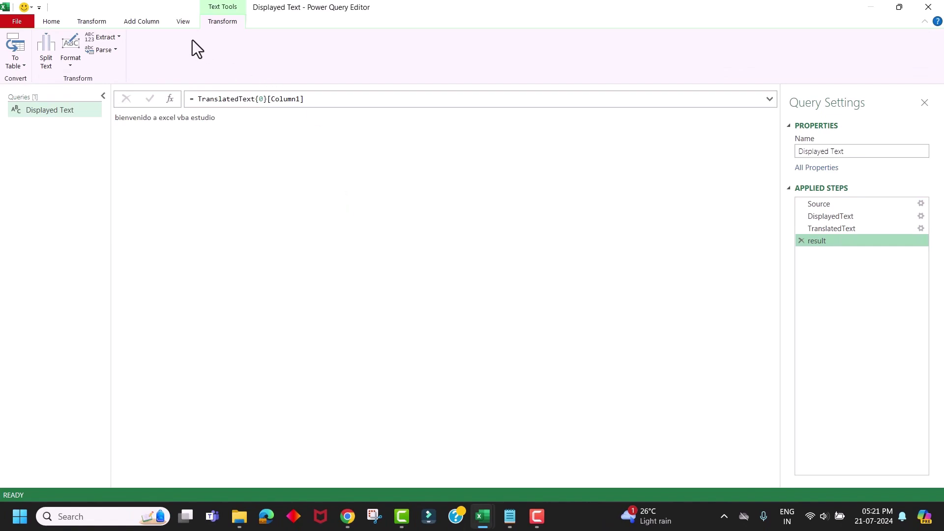
- Copy the Displayed Text query's M code from the Advanced Editor without changing it
{"action": "left_click", "coordinate": [181, 22]}
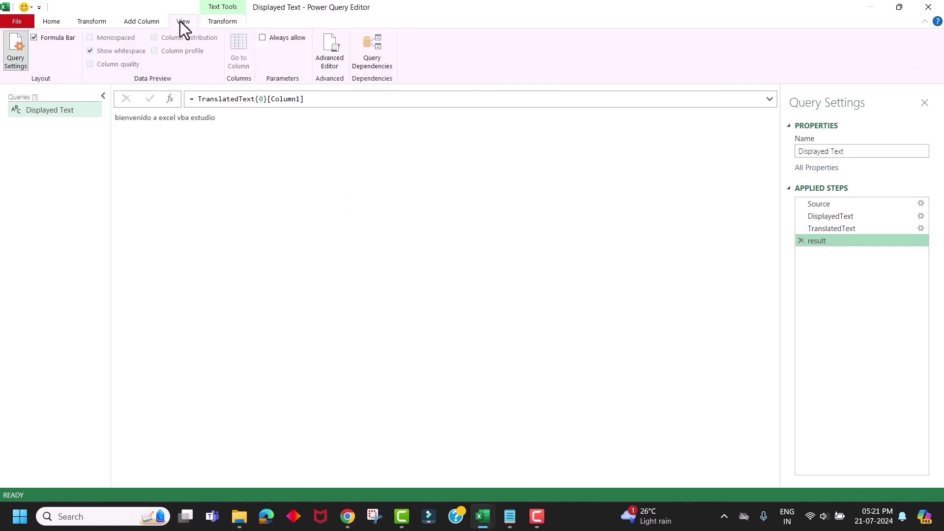
{"action": "left_click", "coordinate": [323, 61]}
{"action": "left_click_drag", "start_coordinate": [350, 158], "coordinate": [208, 130]}
{"action": "key", "text": "ctrl+c"}
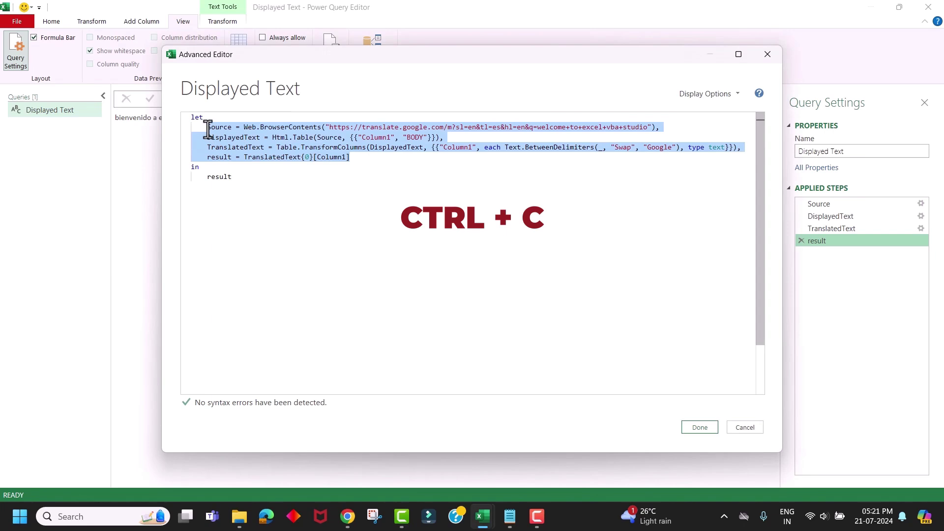
{"action": "left_click", "coordinate": [253, 143]}
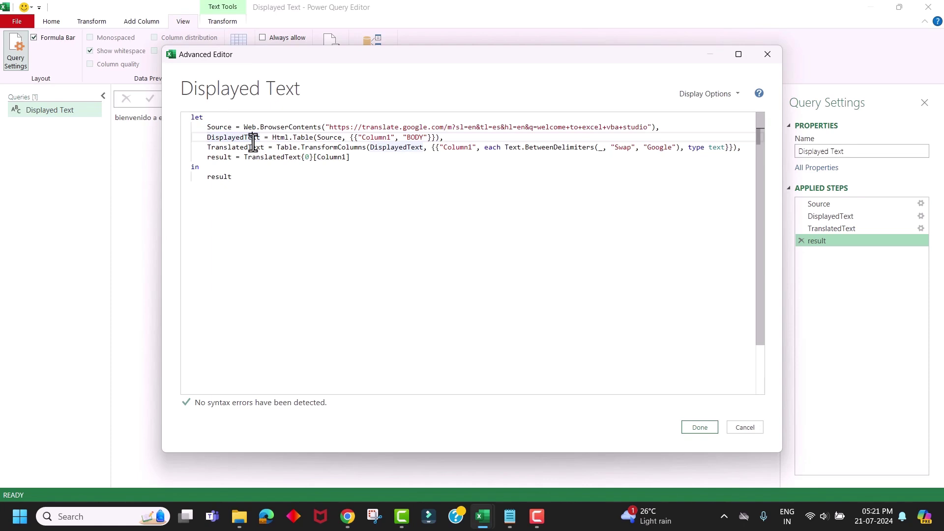
{"action": "left_click", "coordinate": [760, 428]}
- Delete the Displayed Text query
{"action": "left_click", "coordinate": [58, 111]}
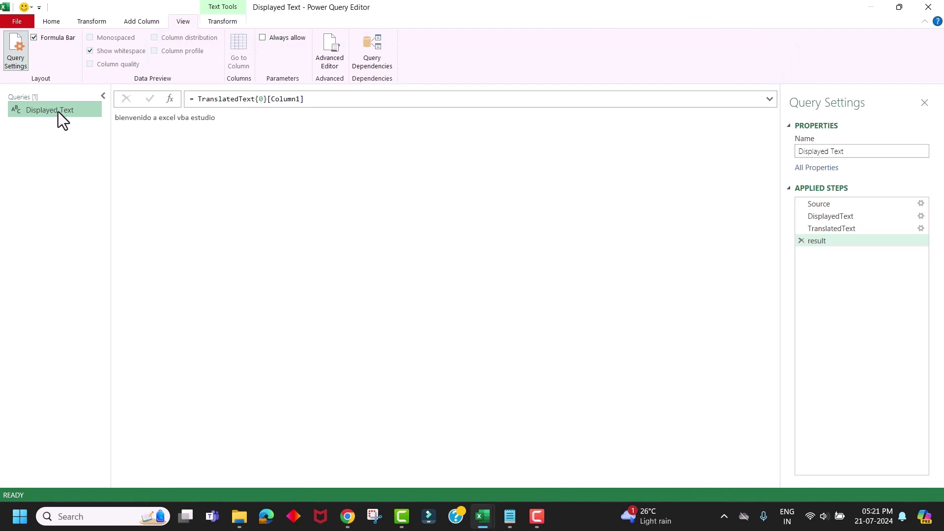
{"action": "right_click", "coordinate": [58, 112]}
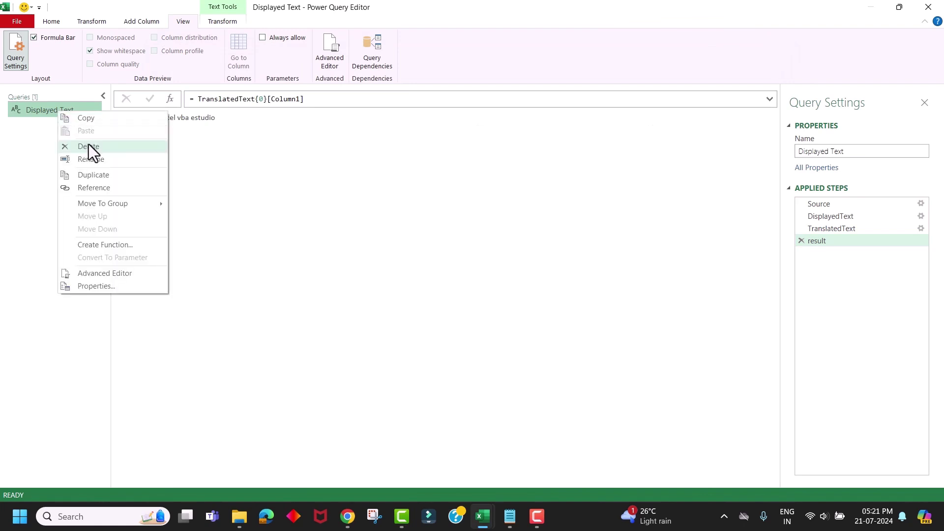
{"action": "key", "text": "Escape"}
{"action": "left_click", "coordinate": [522, 277]}
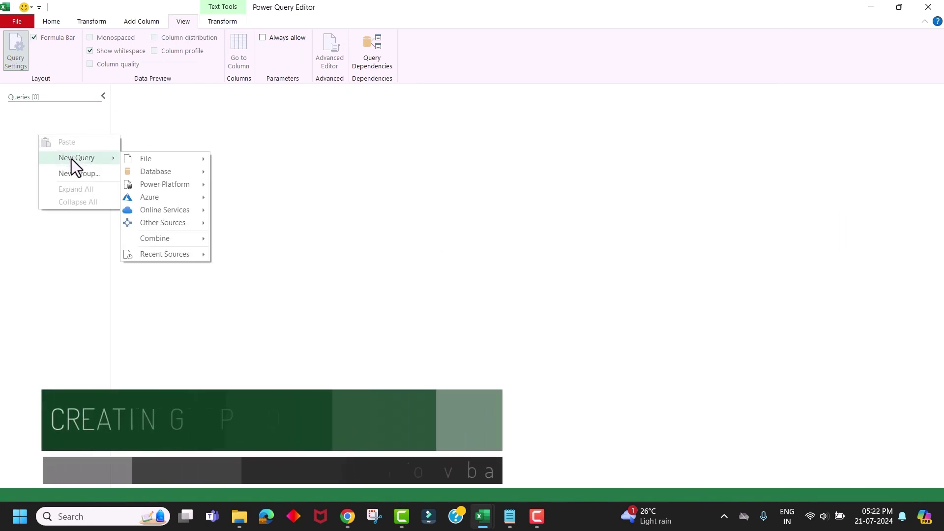
- Create blank query Query1 and view its default let…in code in the Advanced Editor
{"action": "mouse_move", "coordinate": [183, 224]}
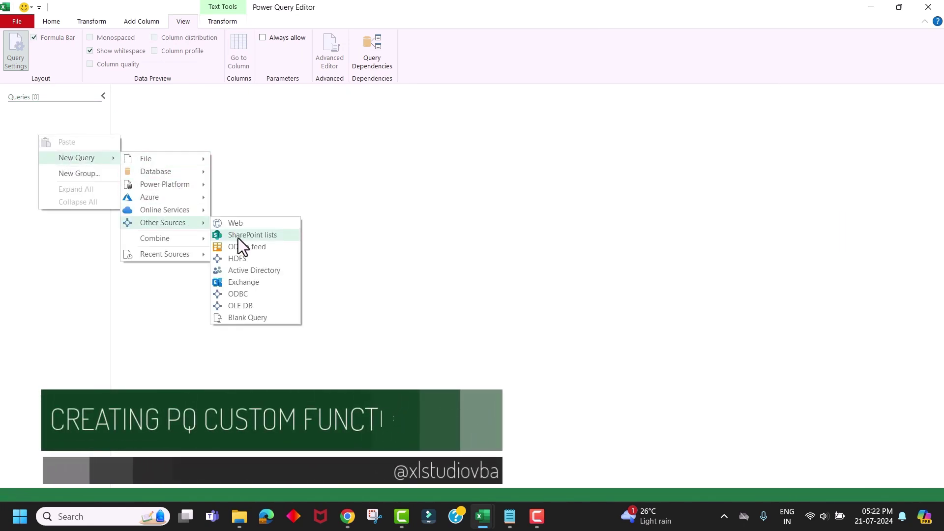
{"action": "left_click", "coordinate": [256, 320]}
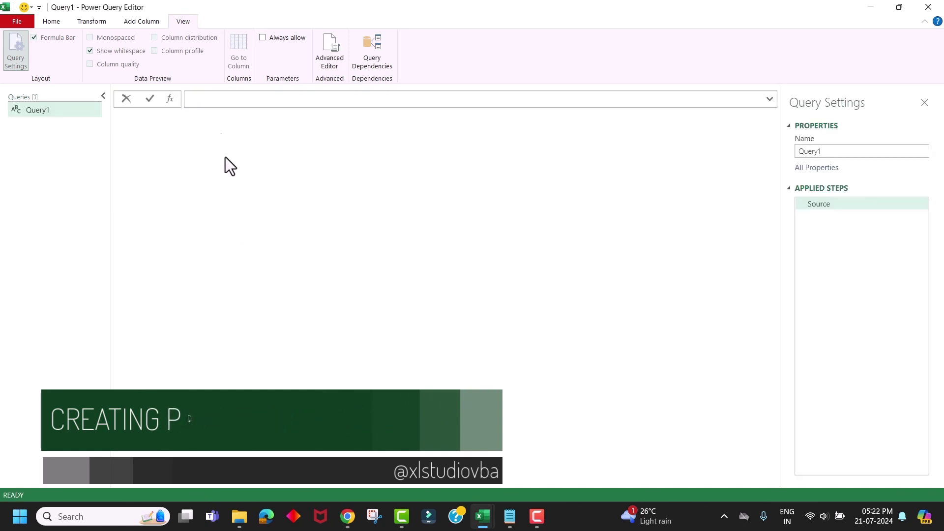
{"action": "left_click", "coordinate": [331, 54]}
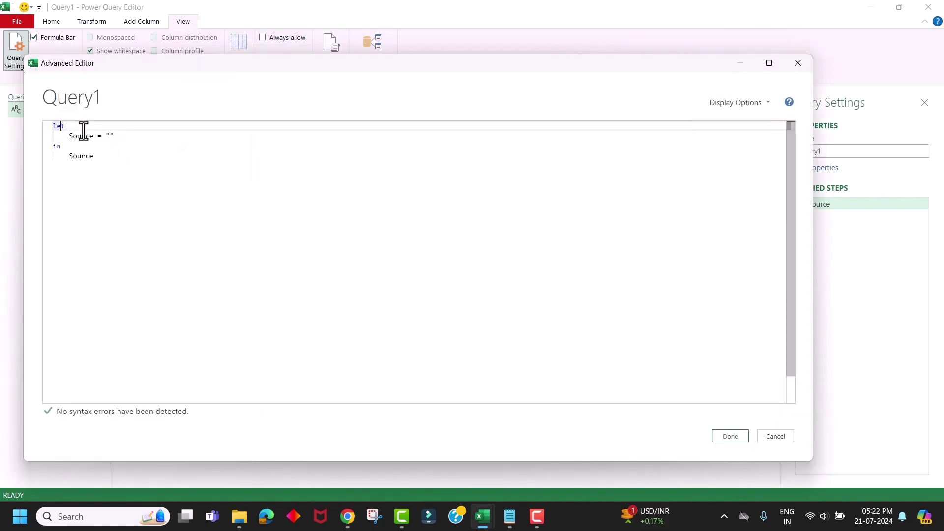
- Add the (sl as text, tl as text, queryText as text) => header and paste the copied steps over the Source line
{"action": "key", "text": "Home"}
{"action": "key", "text": "Return"}
{"action": "key", "text": "Return"}
{"action": "key", "text": "Up"}
{"action": "key", "text": "Up"}
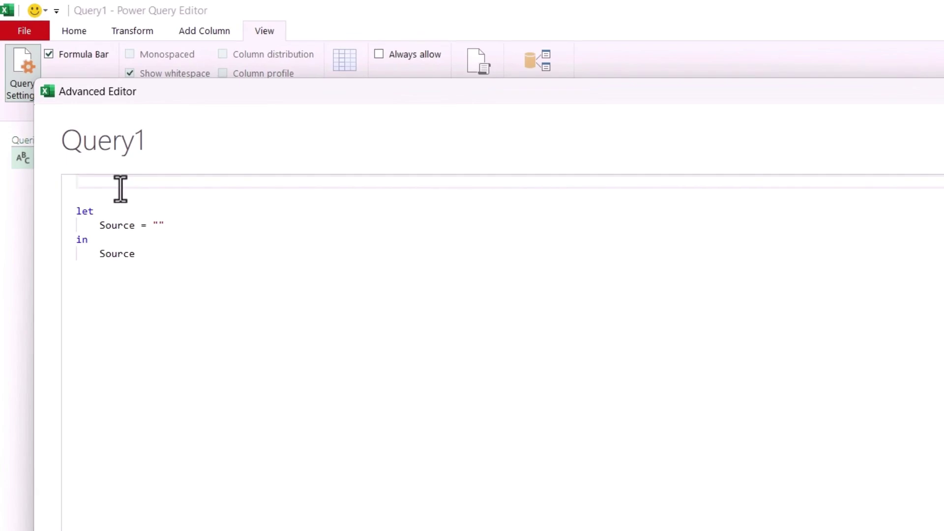
{"action": "type", "text": "(sl a"}
{"action": "type", "text": "s text, "}
{"action": "type", "text": "tl as text"}
{"action": "type", "text": ", queryT"}
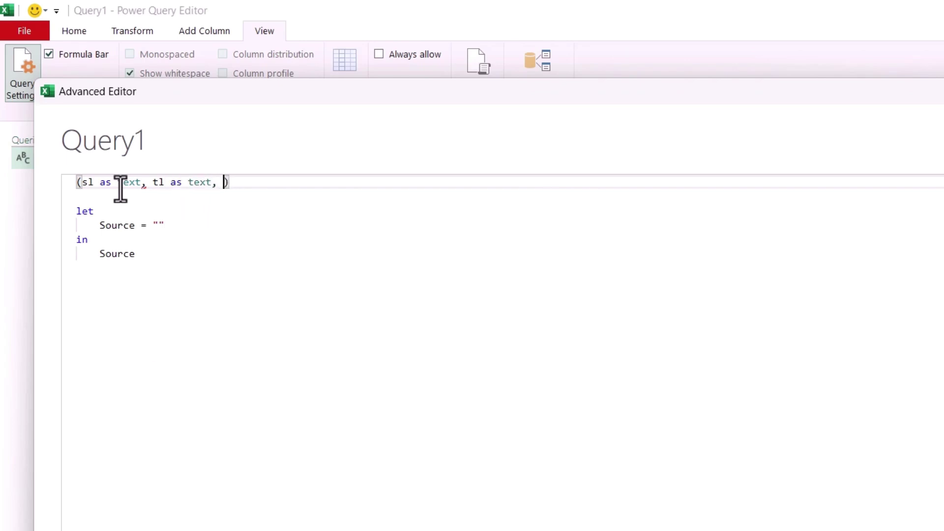
{"action": "type", "text": "ext as text) =>"}
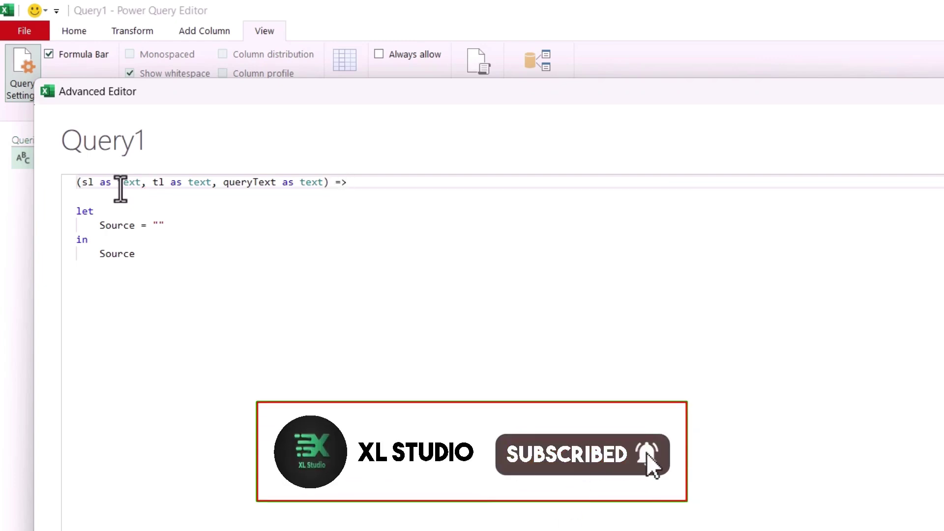
{"action": "left_click_drag", "start_coordinate": [165, 225], "coordinate": [99, 224]}
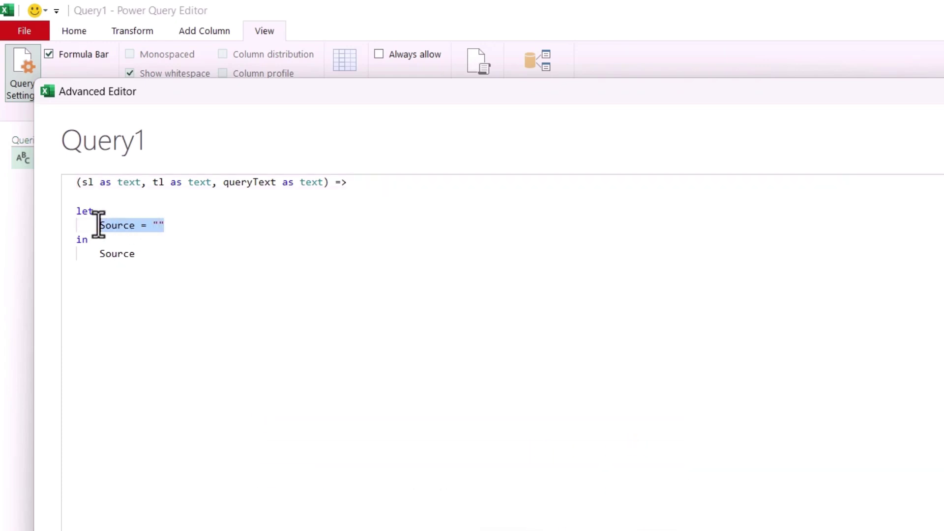
{"action": "key", "text": "ctrl+v"}
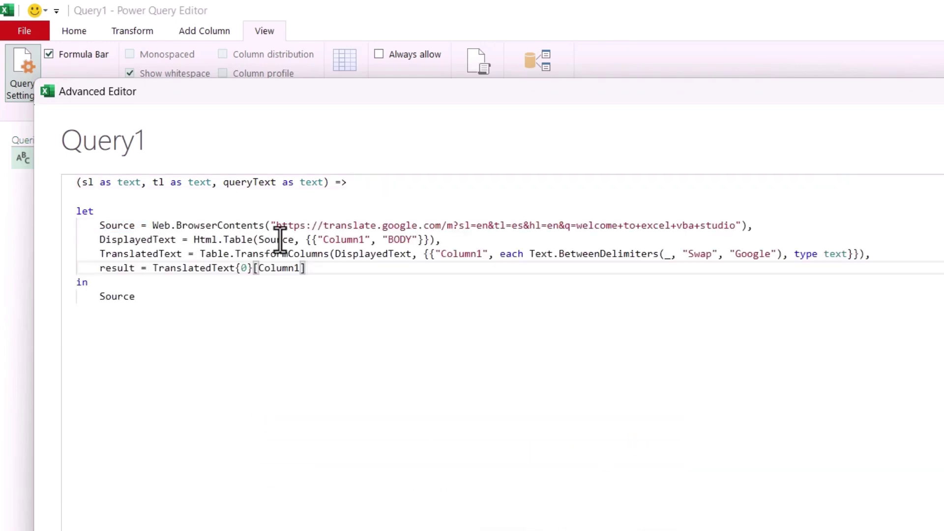
- Replace the URL's hard-coded en, es and sample text with sl, tl and queryText
{"action": "left_click_drag", "start_coordinate": [312, 225], "coordinate": [577, 227]}
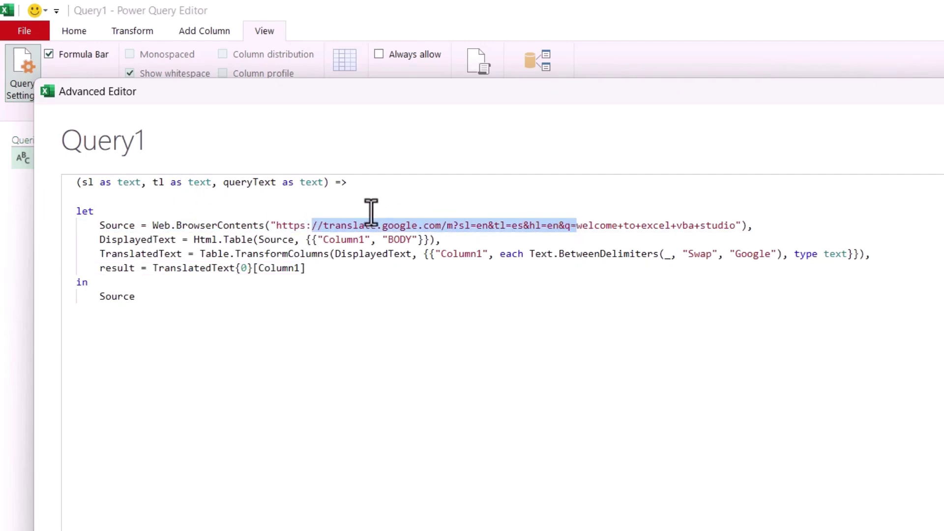
{"action": "left_click", "coordinate": [457, 226]}
{"action": "left_click", "coordinate": [477, 225]}
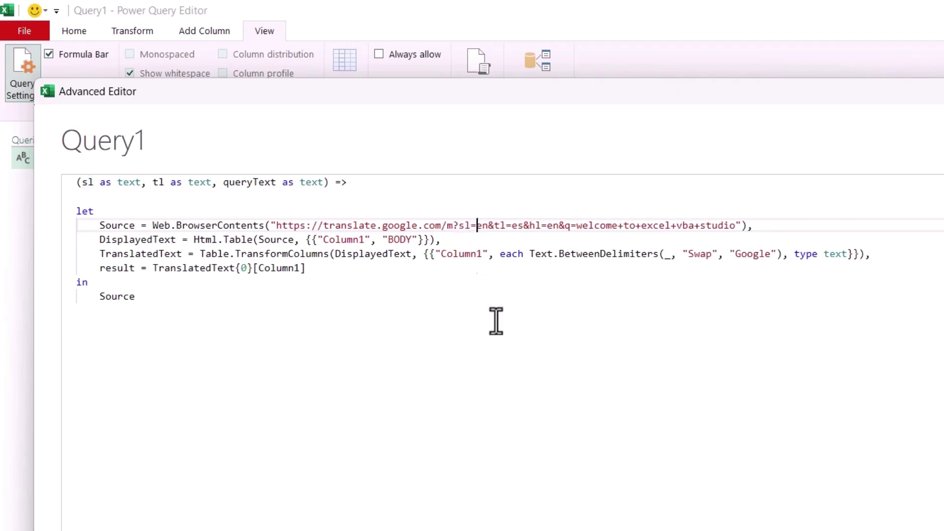
{"action": "type", "text": "\" & sl & \""}
{"action": "key", "text": "Delete"}
{"action": "key", "text": "Delete"}
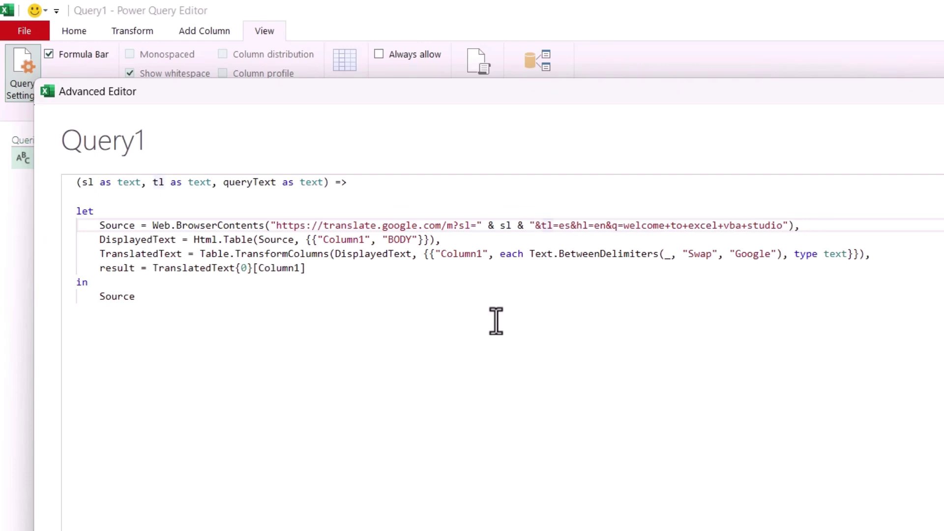
{"action": "key", "text": "Right"}
{"action": "key", "text": "Right"}
{"action": "type", "text": "\" & t"}
{"action": "key", "text": "Delete"}
{"action": "key", "text": "Delete"}
{"action": "type", "text": "l & \""}
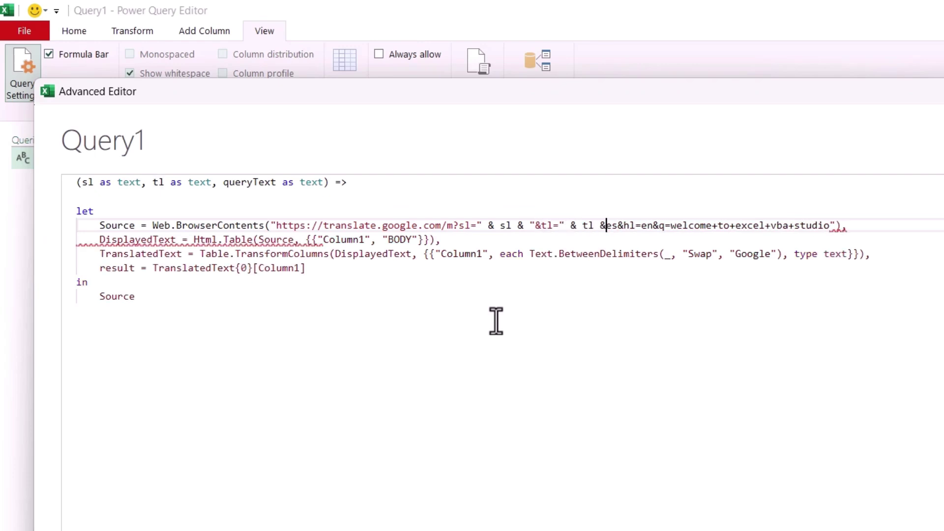
{"action": "key", "text": "Right"}
{"action": "key", "text": "Right"}
{"action": "key", "text": "Right"}
{"action": "key", "text": "Right"}
{"action": "key", "text": "Right"}
{"action": "key", "text": "Right"}
{"action": "key", "text": "Right"}
{"action": "key", "text": "Right"}
{"action": "key", "text": "Right"}
{"action": "key", "text": "Right"}
{"action": "key", "text": "Left"}
{"action": "type", "text": "\" & queryText"}
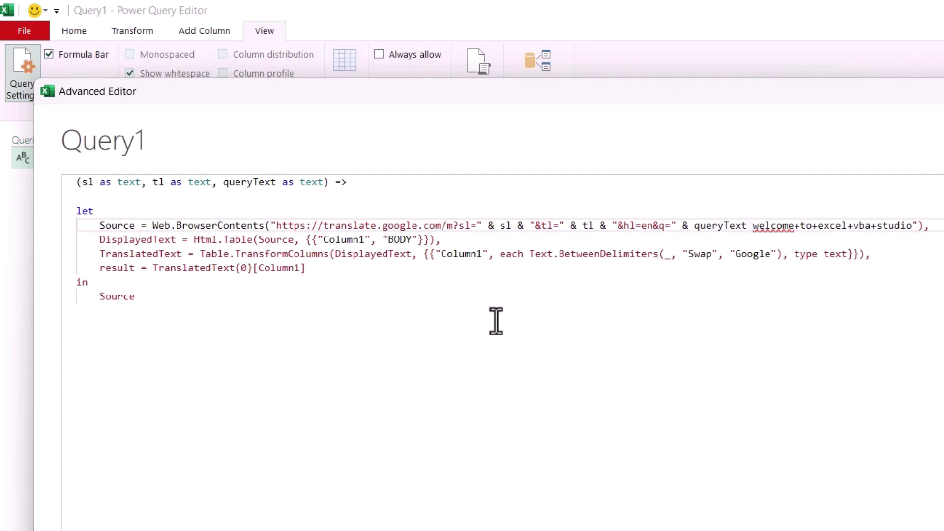
{"action": "key", "text": "shift+Right"}
{"action": "key", "text": "shift+Right"}
{"action": "key", "text": "shift+Right"}
{"action": "key", "text": "shift+Right"}
{"action": "key", "text": "shift+Right"}
{"action": "key", "text": "shift+Right"}
{"action": "key", "text": "shift+Right"}
{"action": "key", "text": "shift+Right"}
{"action": "key", "text": "shift+Right"}
{"action": "key", "text": "shift+Right"}
{"action": "key", "text": "shift+Right"}
{"action": "key", "text": "shift+Right"}
{"action": "key", "text": "shift+Right"}
{"action": "key", "text": "shift+Right"}
{"action": "key", "text": "shift+Right"}
{"action": "key", "text": "shift+Right"}
{"action": "key", "text": "shift+Right"}
{"action": "key", "text": "shift+Right"}
{"action": "key", "text": "shift+Right"}
{"action": "key", "text": "shift+Right"}
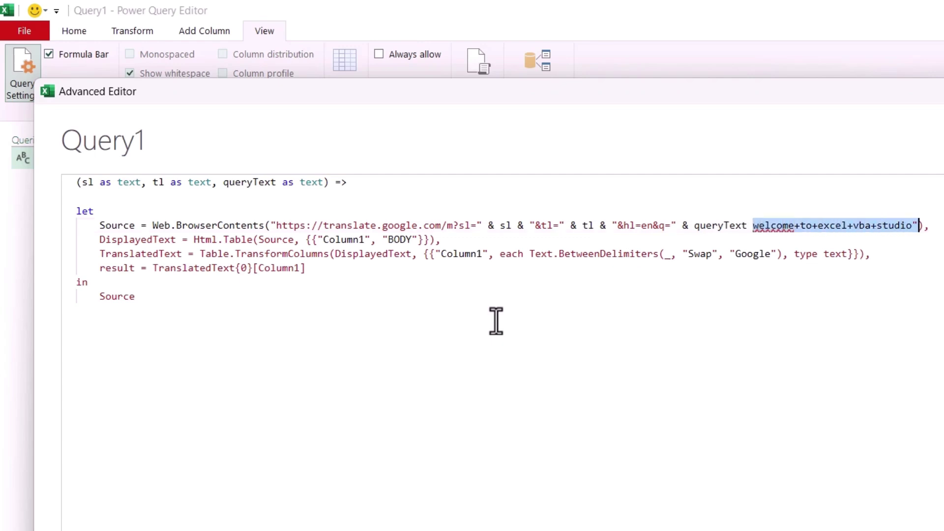
{"action": "key", "text": "Delete"}
{"action": "key", "text": "BackSpace"}
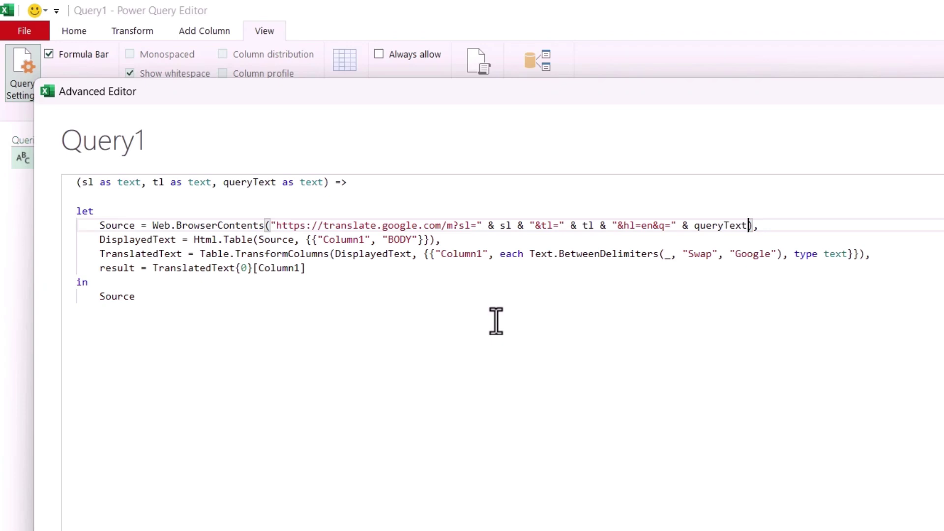
- Make the query return result instead of Source and save the code
{"action": "double_click", "coordinate": [108, 268]}
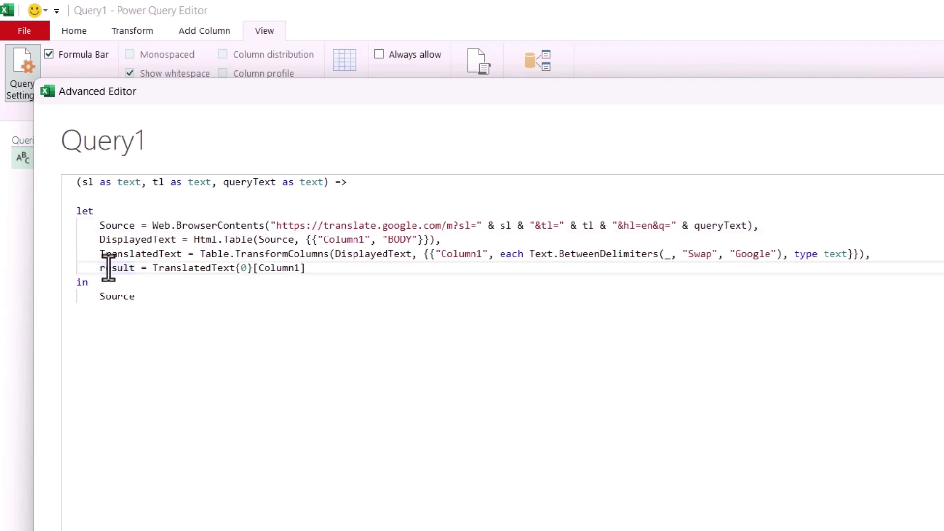
{"action": "key", "text": "ctrl+c"}
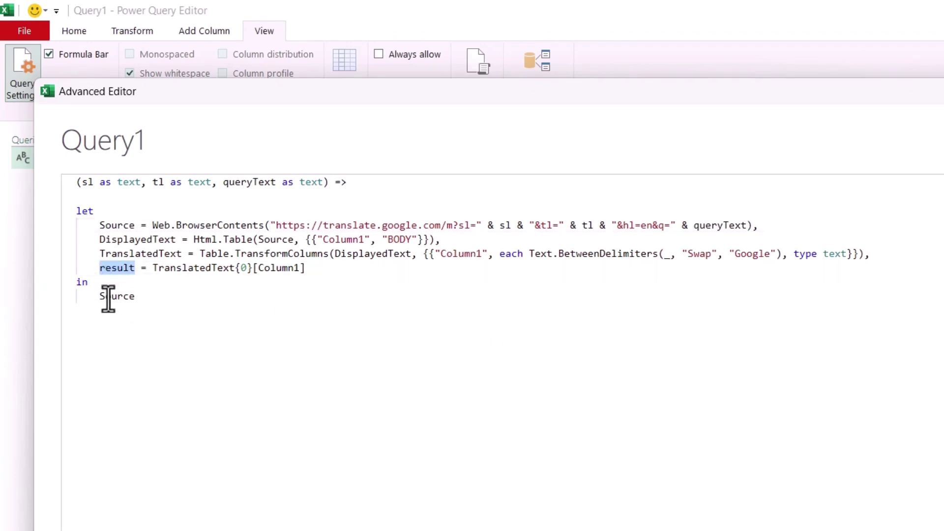
{"action": "double_click", "coordinate": [105, 296]}
{"action": "key", "text": "ctrl+v"}
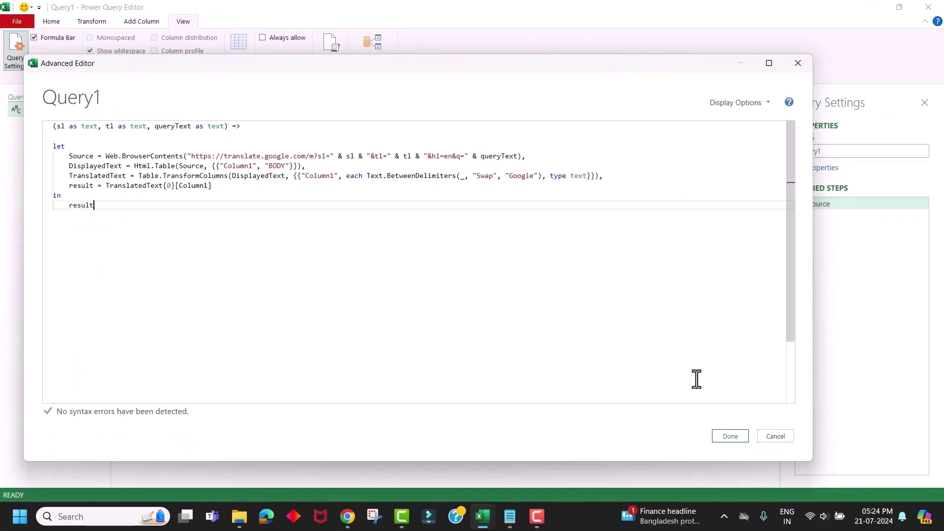
{"action": "left_click", "coordinate": [725, 436]}
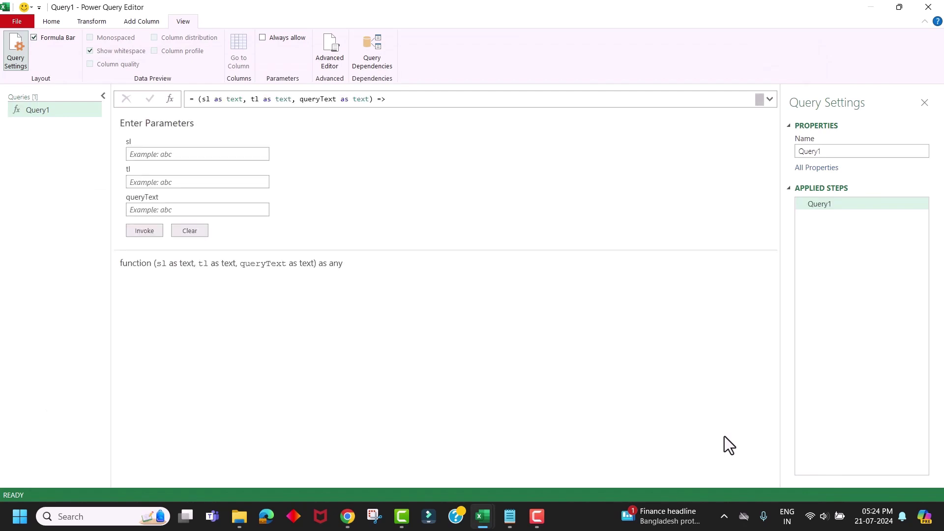
- Rename the function query from Query1 to GoogleTranslate
{"action": "left_click", "coordinate": [826, 153]}
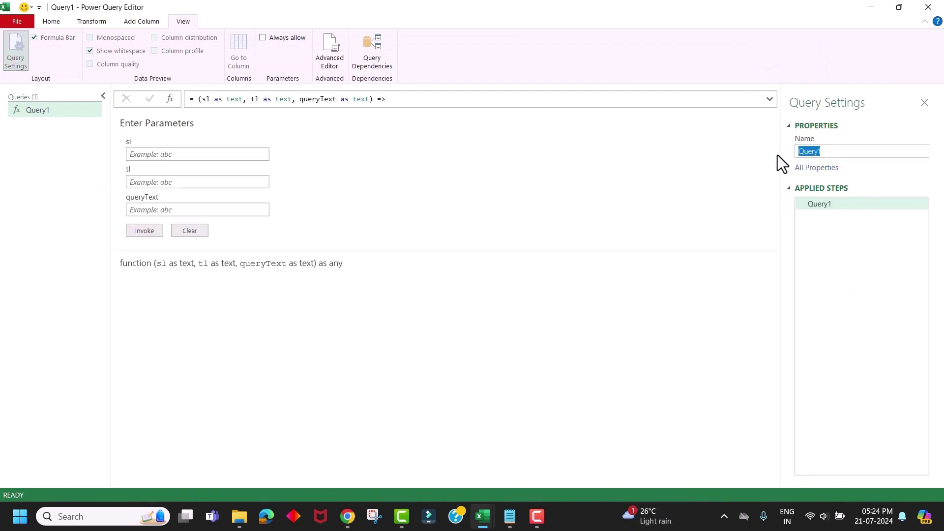
{"action": "type", "text": "GoogleTranslate"}
{"action": "key", "text": "Return"}
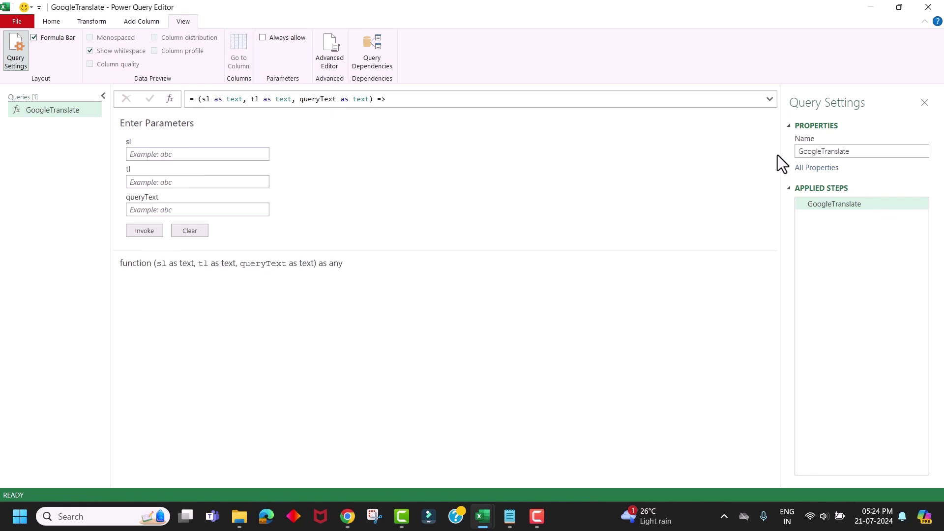
- Close & Load the editor so GoogleTranslate is kept as a connection-only query
{"action": "left_click", "coordinate": [91, 21]}
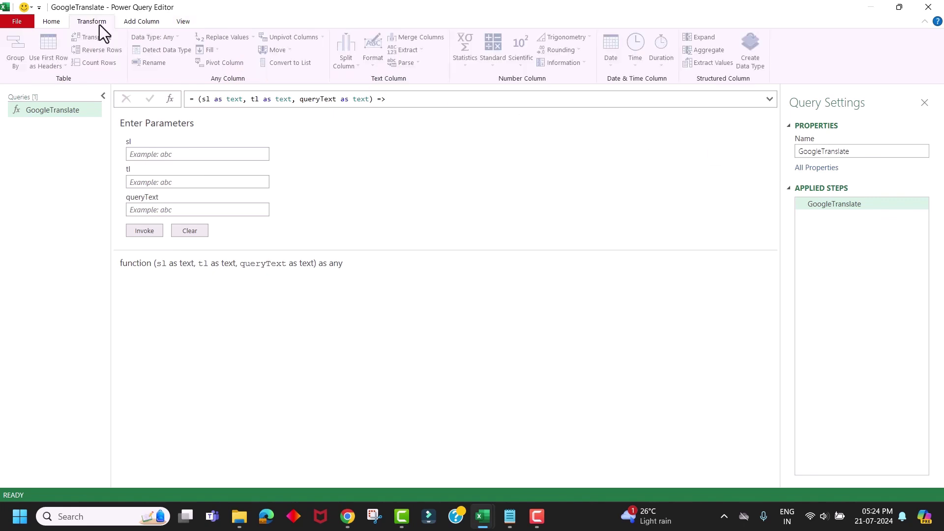
{"action": "left_click", "coordinate": [58, 24]}
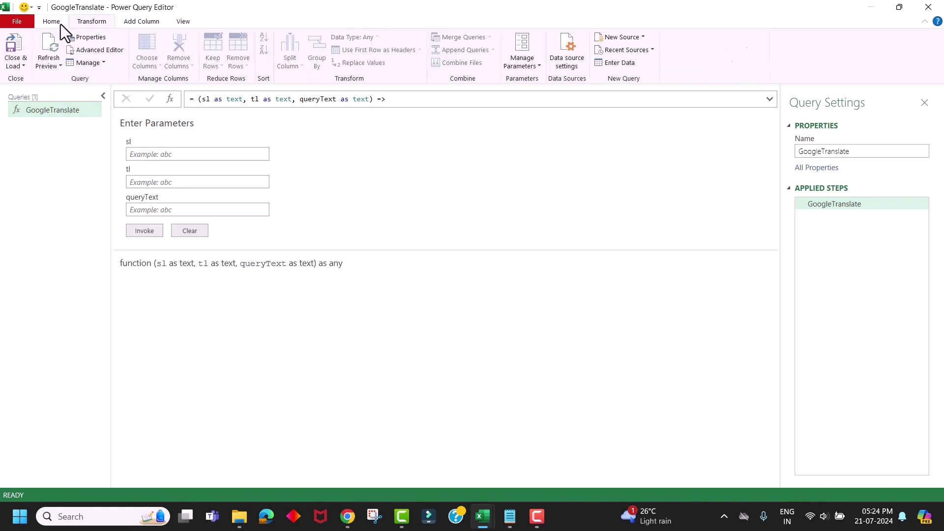
{"action": "left_click", "coordinate": [23, 66]}
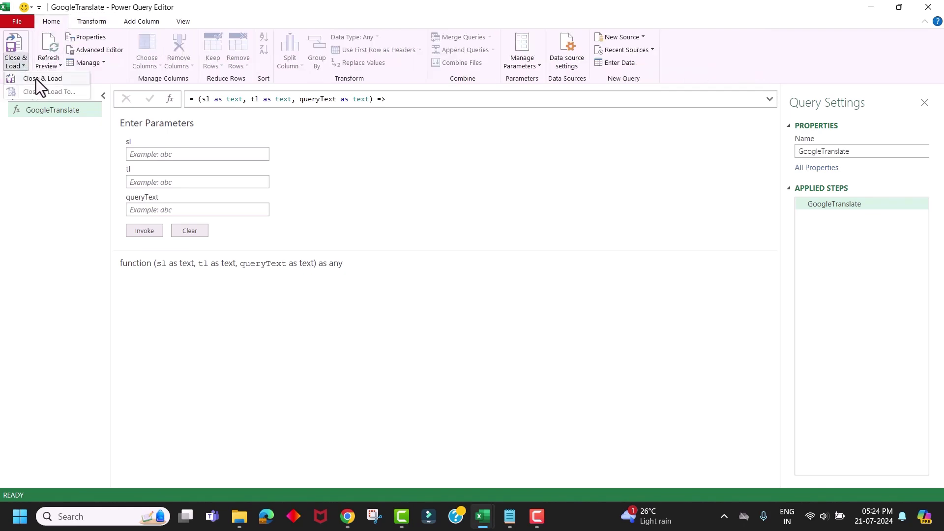
{"action": "left_click", "coordinate": [37, 79]}
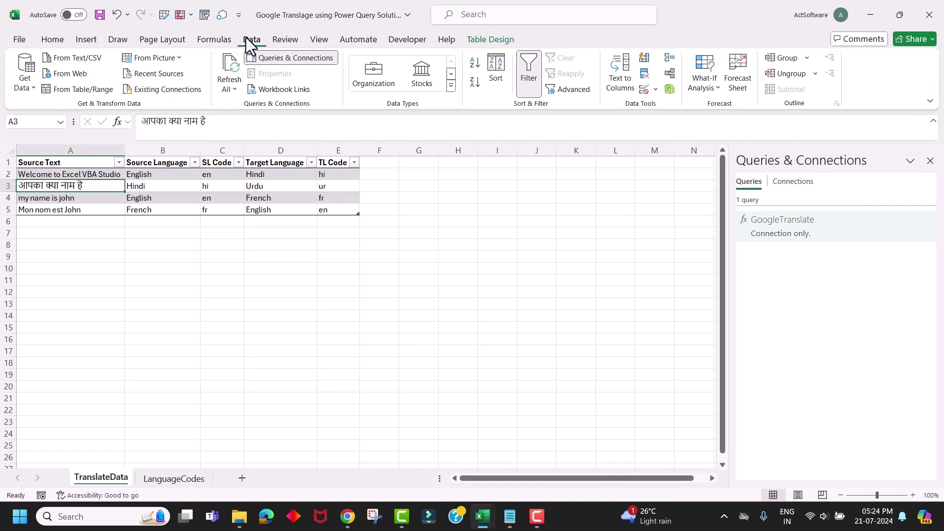
- Create a query from the worksheet table, remove its Changed Type step, and name a custom column TranslatedText
{"action": "left_click", "coordinate": [78, 91]}
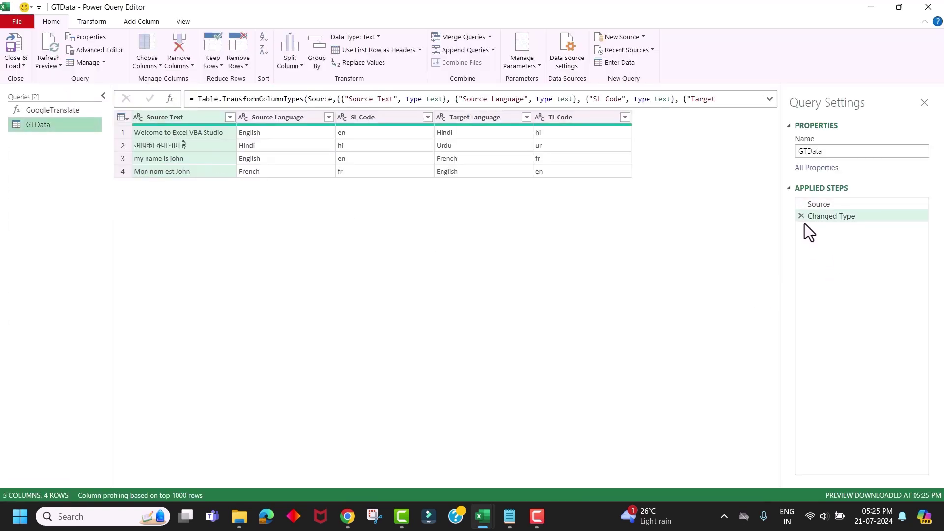
{"action": "left_click", "coordinate": [801, 216]}
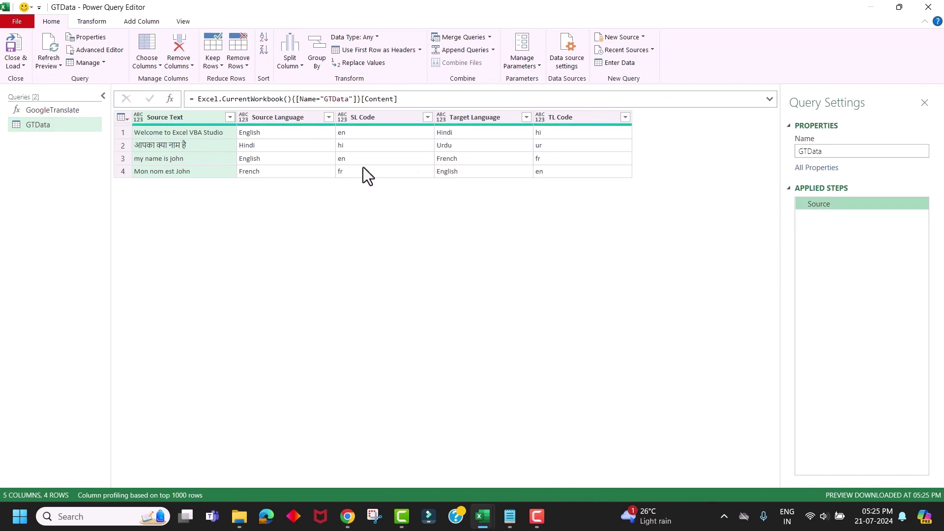
{"action": "left_click", "coordinate": [141, 22]}
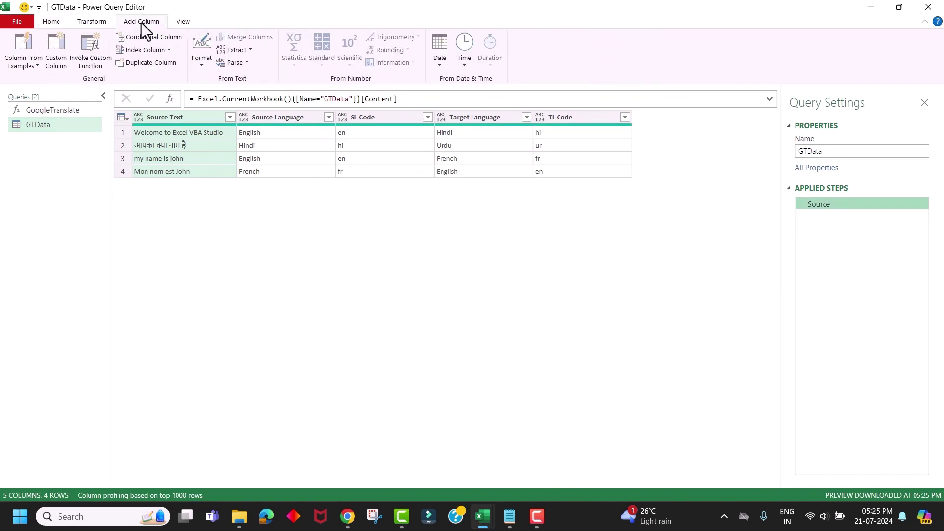
{"action": "left_click", "coordinate": [48, 57]}
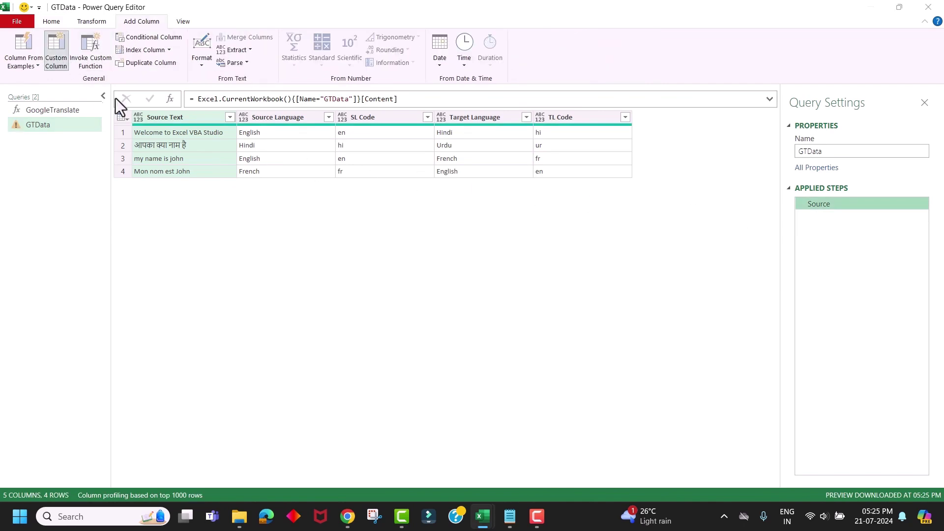
{"action": "type", "text": "TranslatedTex"}
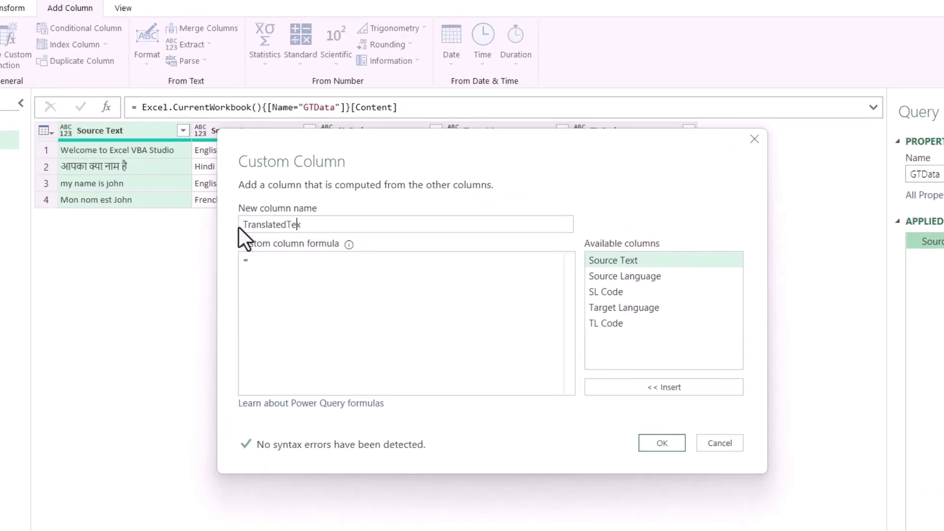
{"action": "type", "text": "t"}
- Set the column formula to GoogleTranslate([SL Code],[TL Code],[Source Text]) and confirm it
{"action": "left_click", "coordinate": [278, 262]}
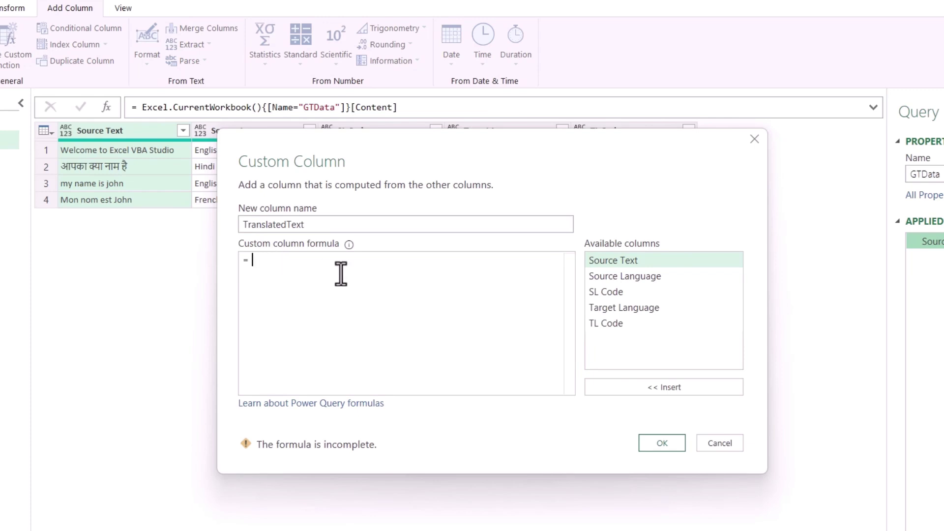
{"action": "type", "text": "GoogleTranslate"}
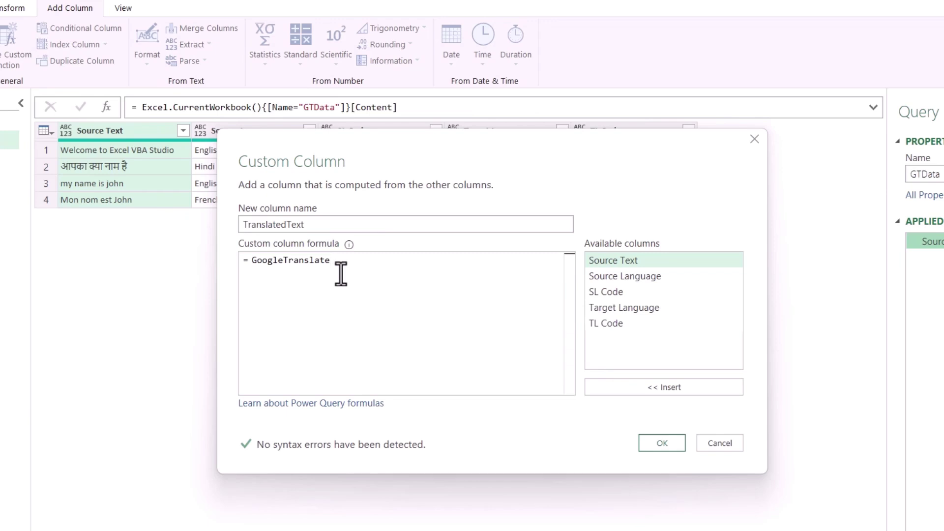
{"action": "type", "text": "("}
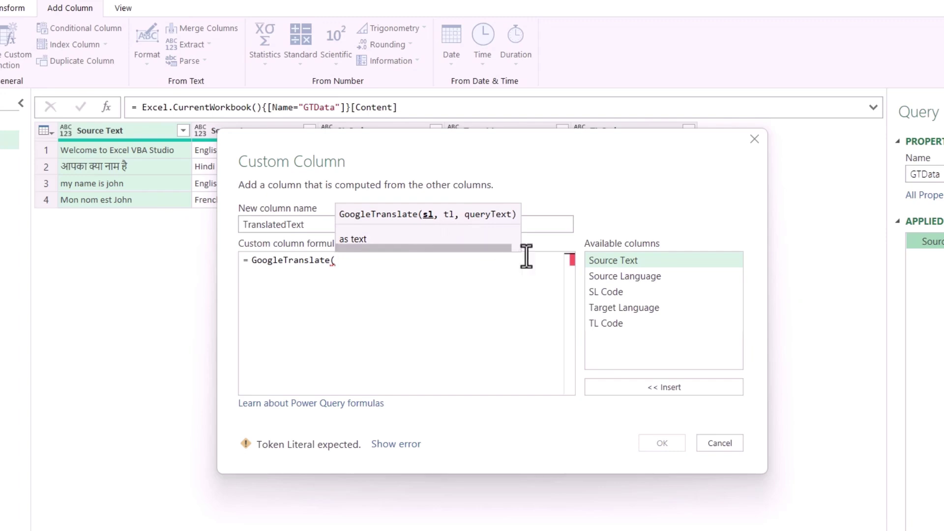
{"action": "left_click", "coordinate": [603, 294]}
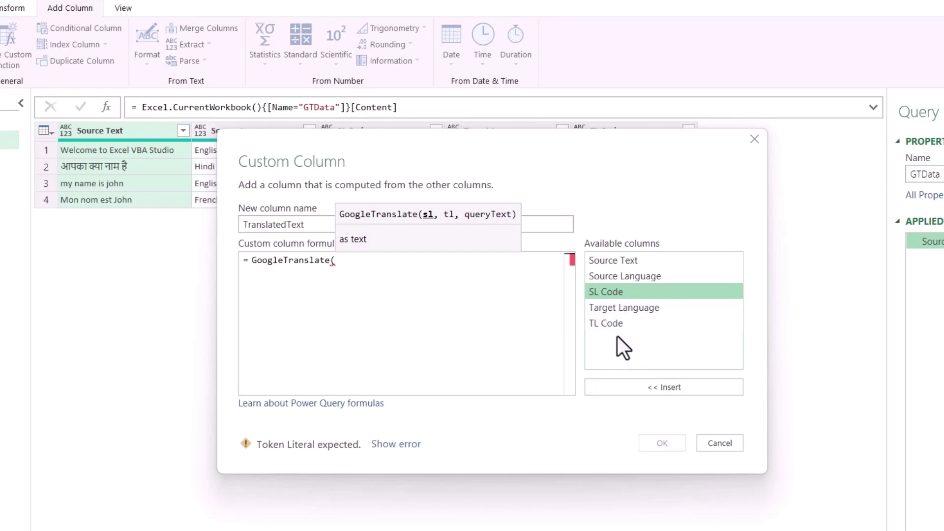
{"action": "left_click", "coordinate": [627, 386]}
{"action": "type", "text": ","}
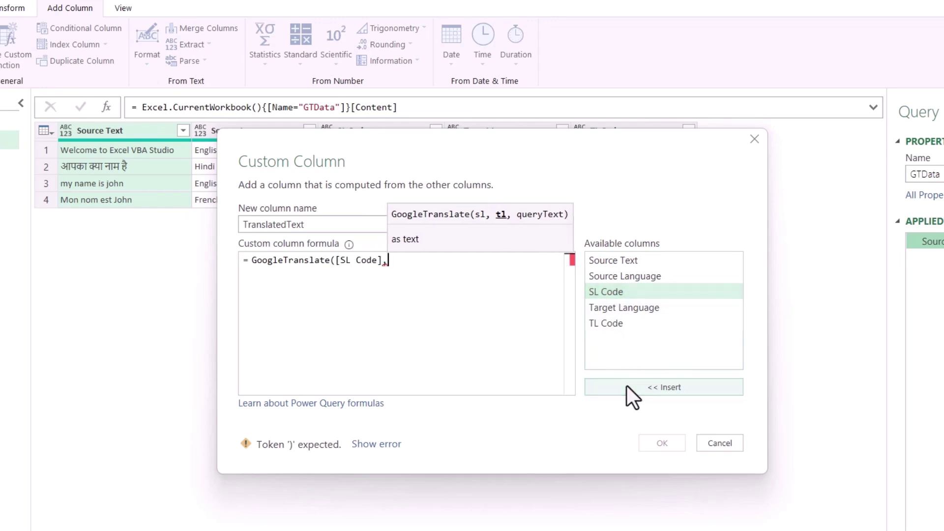
{"action": "left_click", "coordinate": [622, 326]}
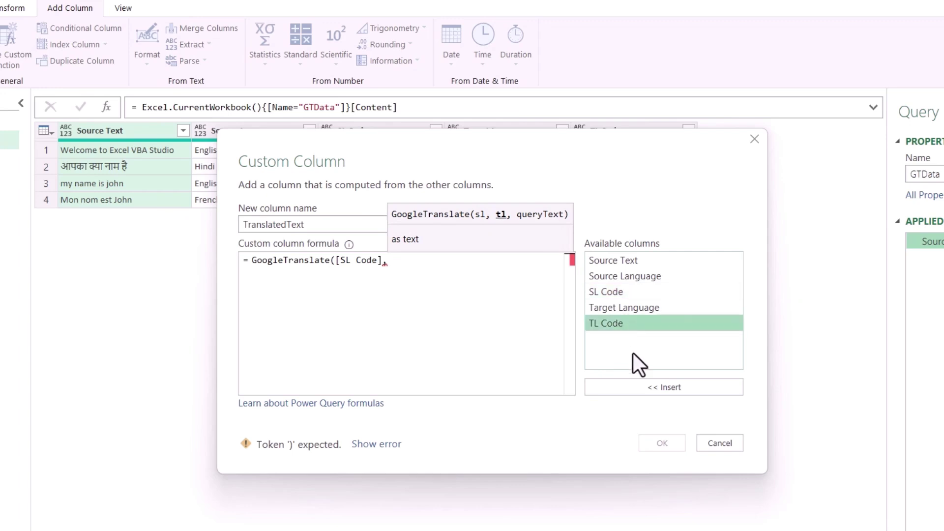
{"action": "left_click", "coordinate": [638, 390]}
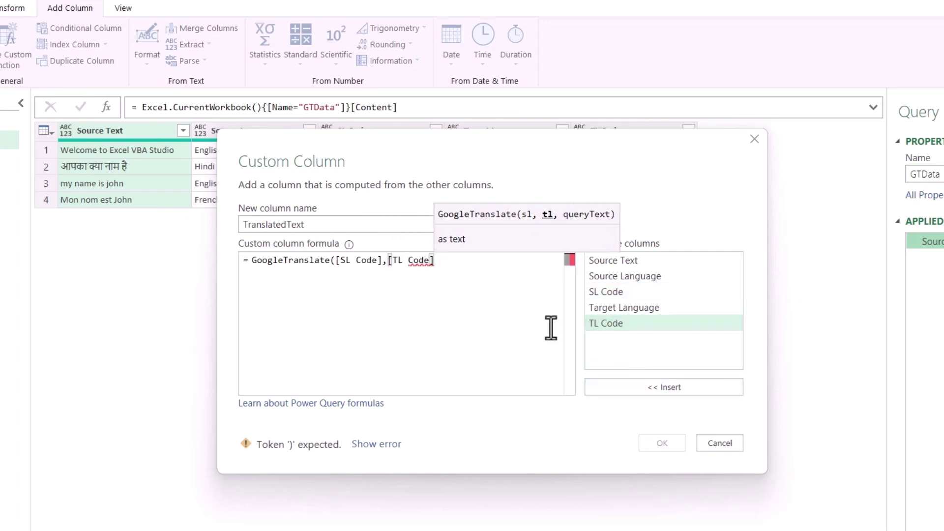
{"action": "type", "text": ","}
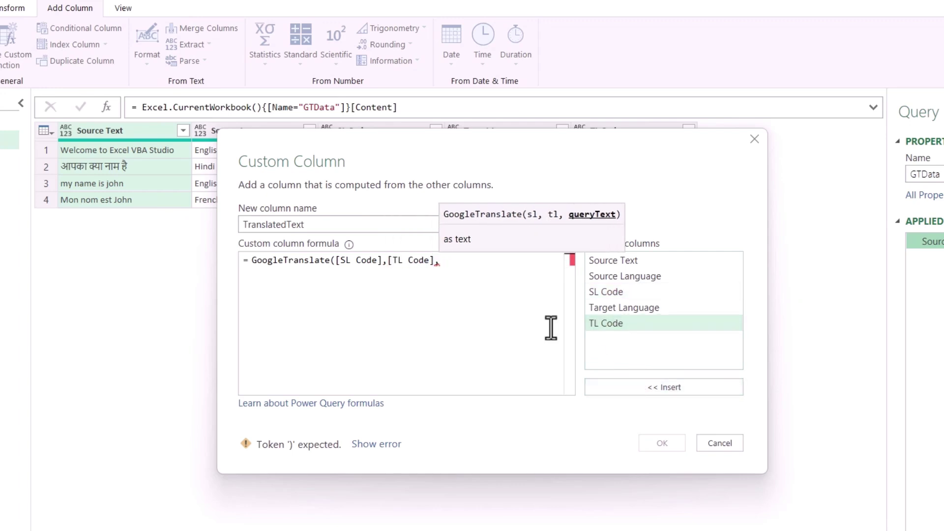
{"action": "left_click", "coordinate": [642, 263]}
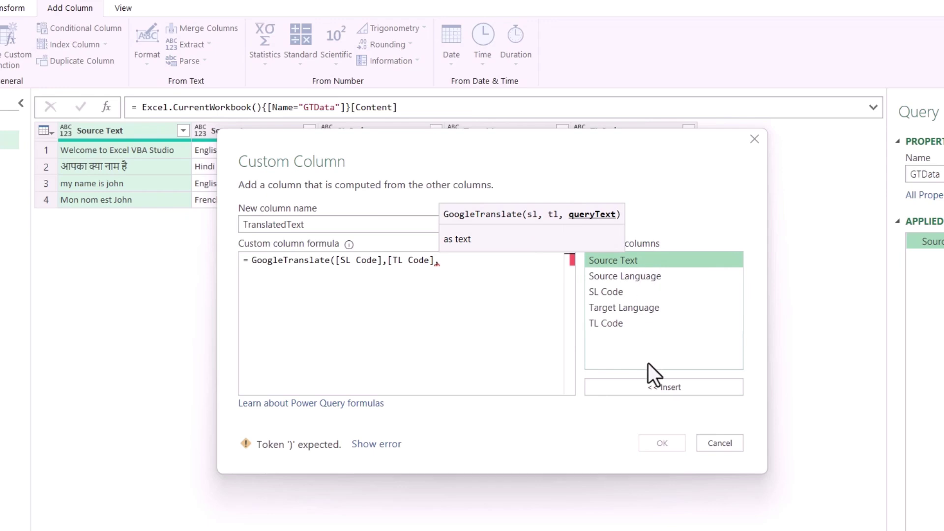
{"action": "left_click", "coordinate": [645, 386]}
{"action": "type", "text": ")"}
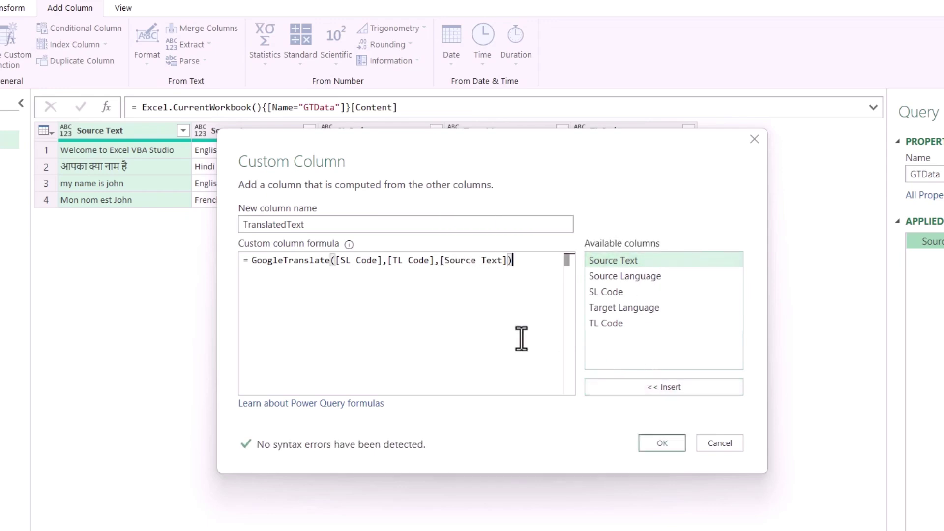
{"action": "left_click", "coordinate": [659, 446]}
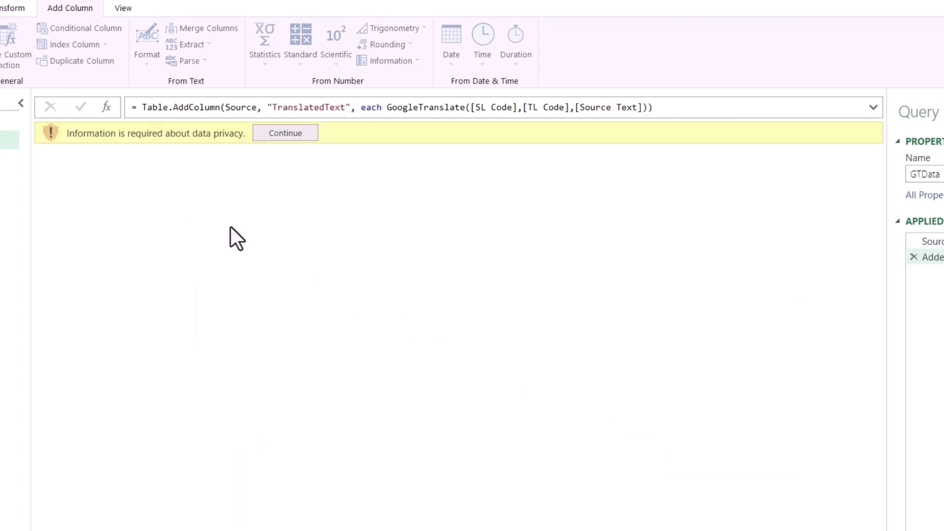
- Set the Current Workbook privacy level to Organizational so all four rows get translated
{"action": "left_click", "coordinate": [286, 138]}
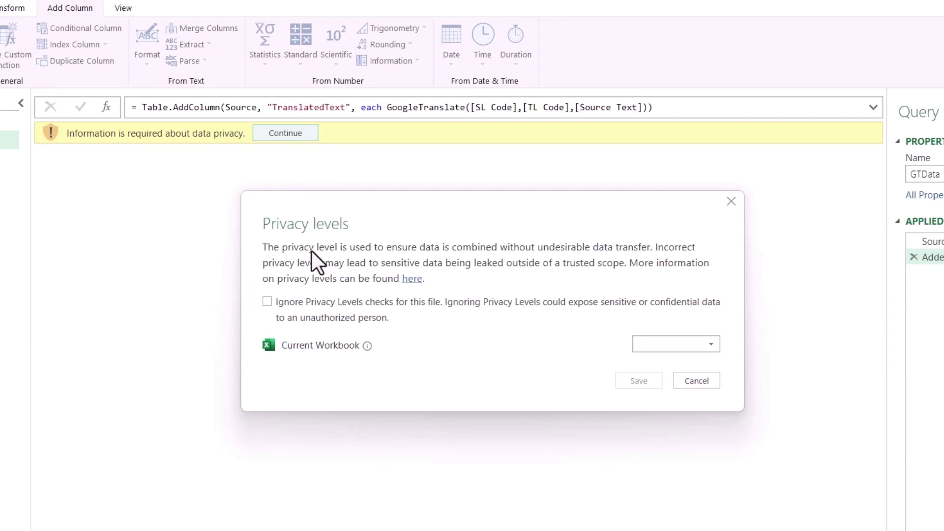
{"action": "left_click", "coordinate": [663, 346]}
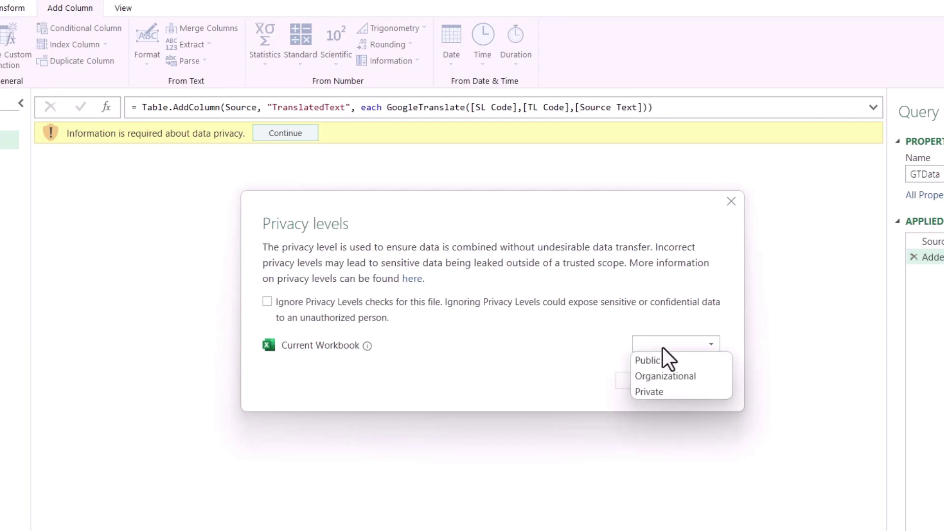
{"action": "left_click", "coordinate": [669, 376]}
{"action": "left_click", "coordinate": [638, 380]}
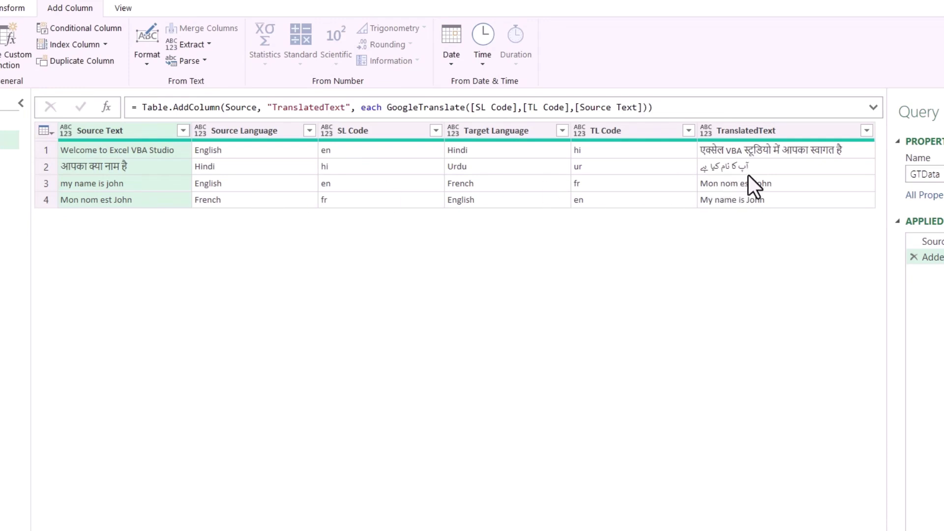
- Check the TranslatedText results, including the Urdu and French translations
{"action": "left_click", "coordinate": [790, 131]}
{"action": "left_click", "coordinate": [776, 172]}
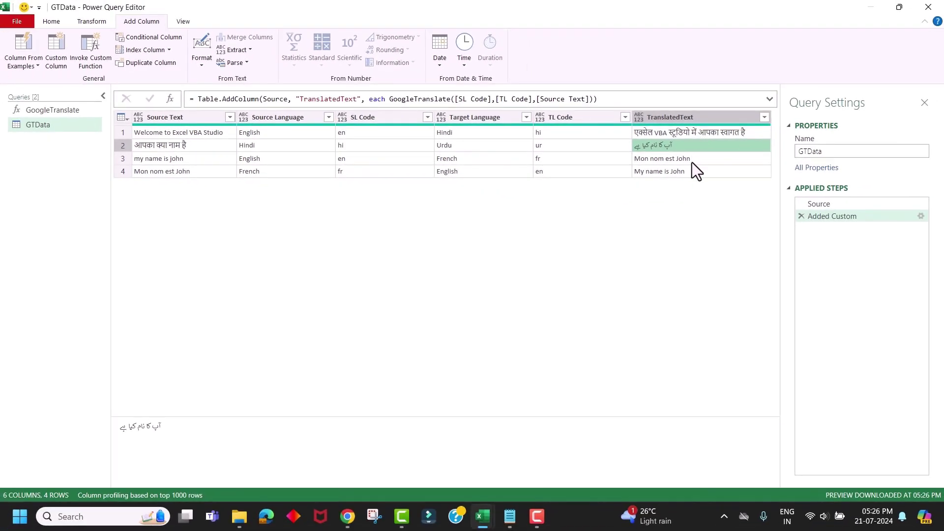
{"action": "left_click", "coordinate": [671, 156]}
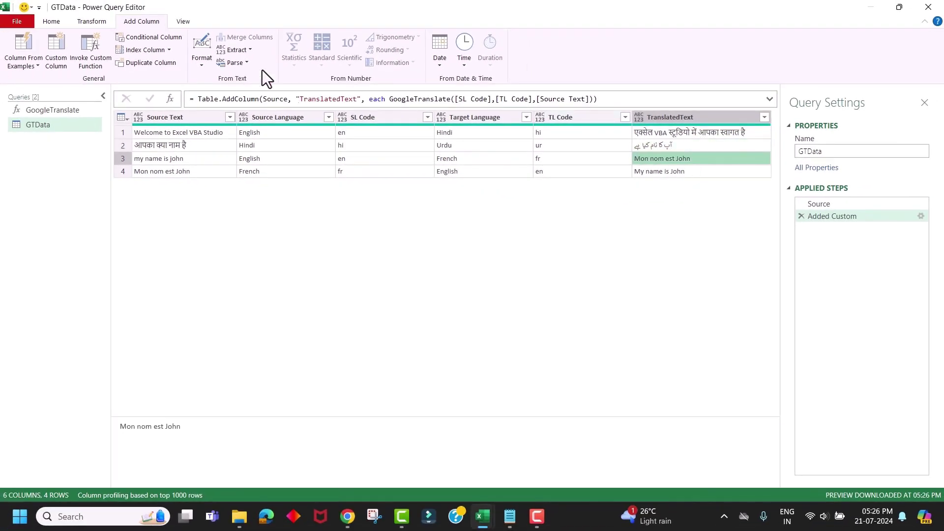
- Close & Load To a table on the existing worksheet at cell A11
{"action": "left_click", "coordinate": [52, 22]}
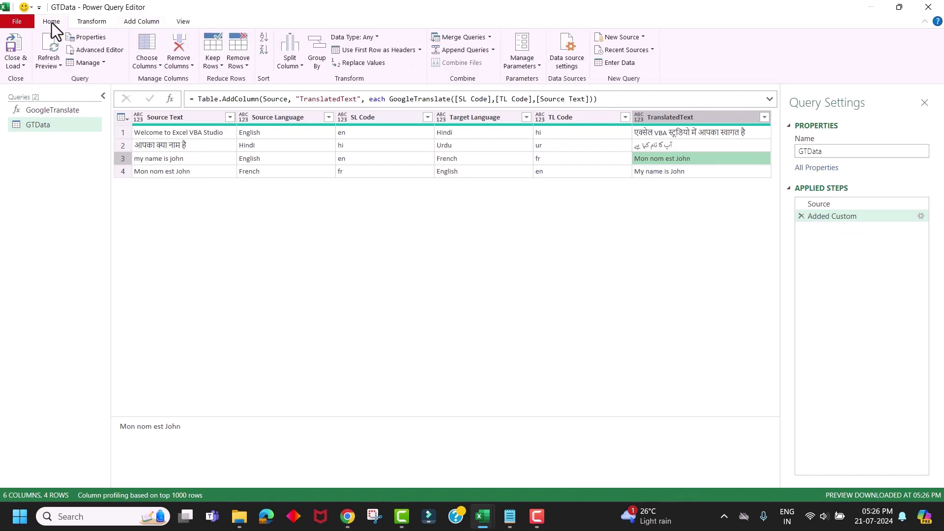
{"action": "left_click", "coordinate": [23, 66]}
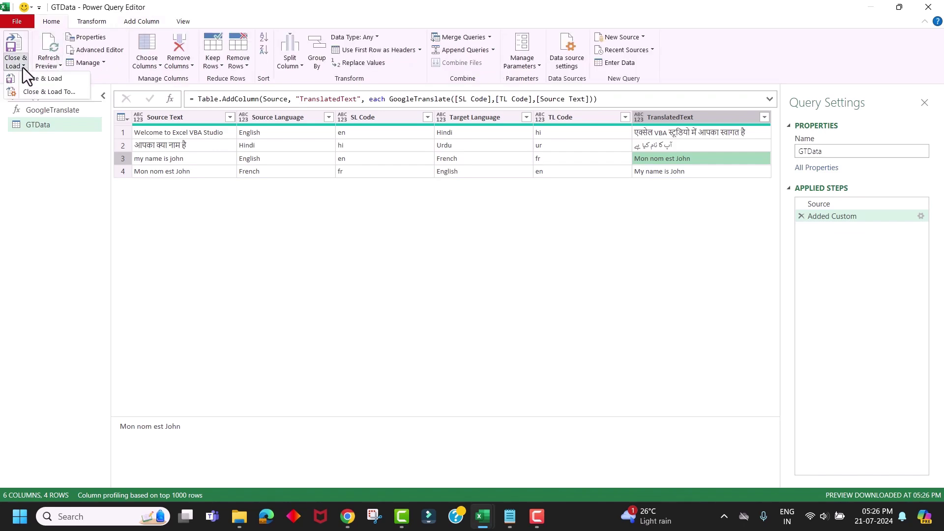
{"action": "left_click", "coordinate": [42, 93]}
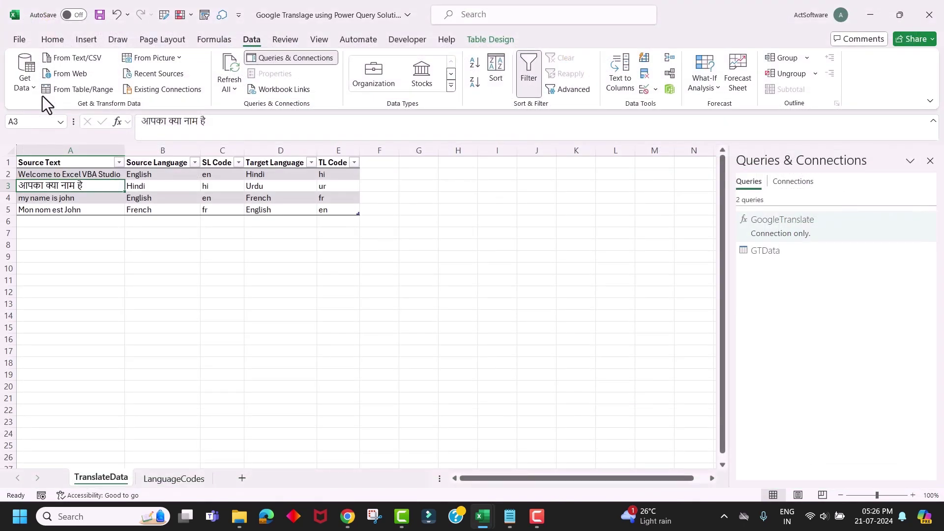
{"action": "left_click", "coordinate": [314, 303]}
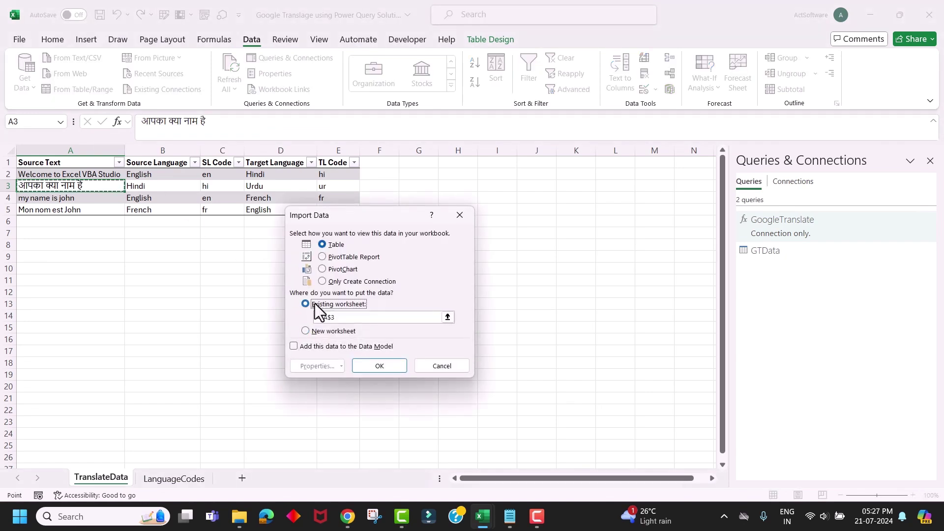
{"action": "left_click", "coordinate": [64, 279]}
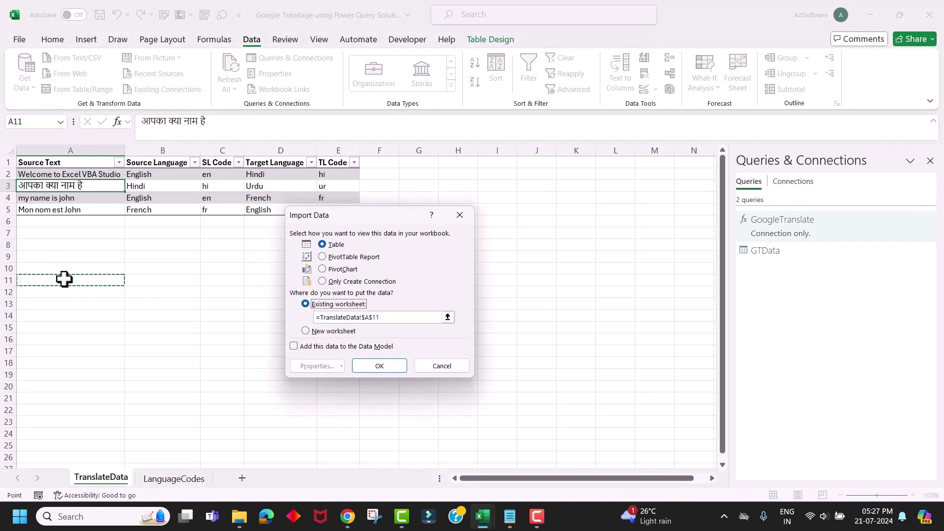
- Load GTData at A11, then add source row 6: 'this is awesome', English to Spanish
{"action": "left_click", "coordinate": [375, 366]}
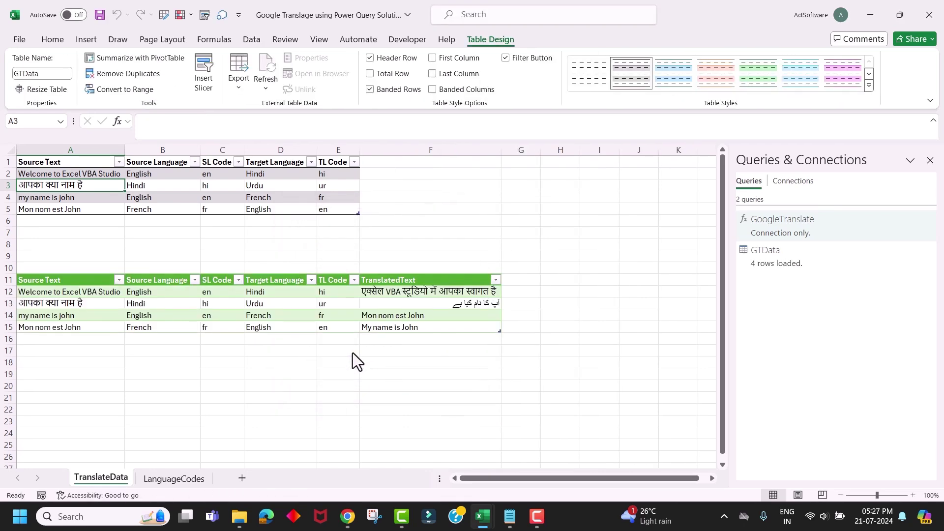
{"action": "left_click", "coordinate": [106, 223]}
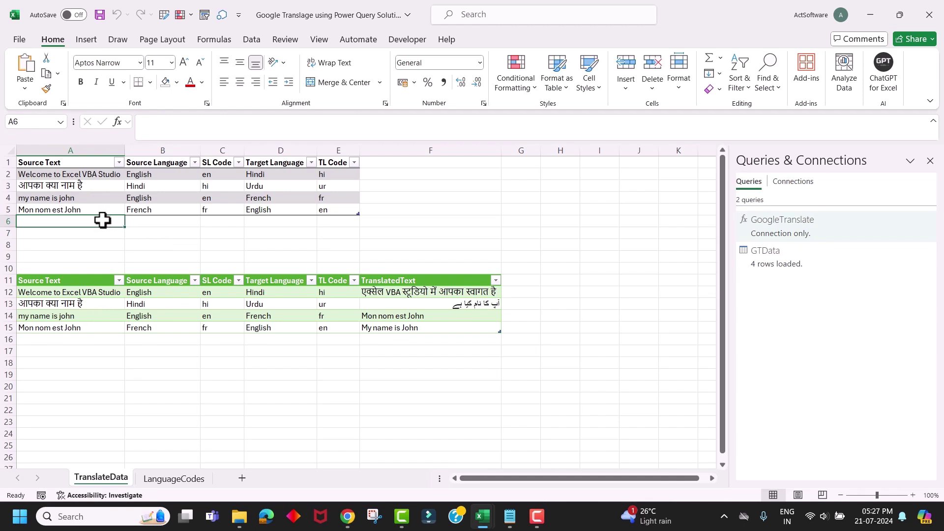
{"action": "type", "text": "this is awesome"}
{"action": "key", "text": "Tab"}
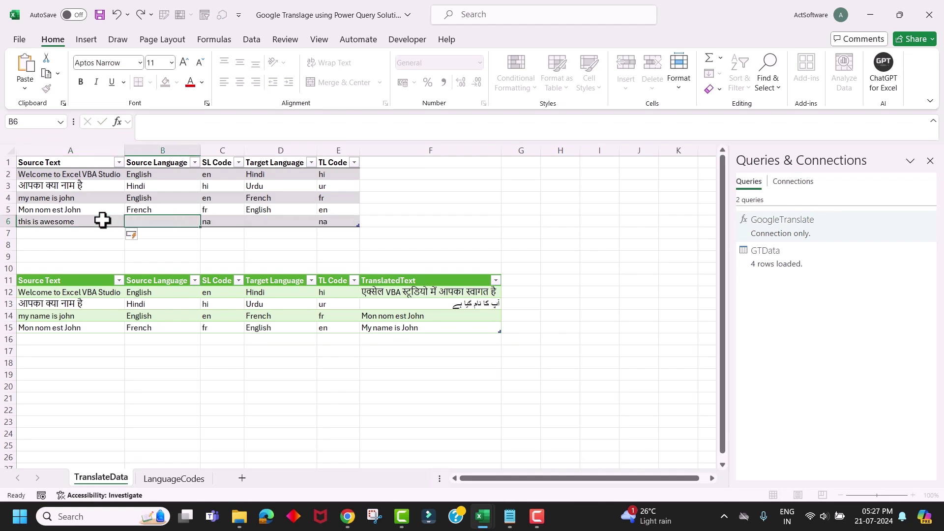
{"action": "type", "text": "English"}
{"action": "key", "text": "Tab"}
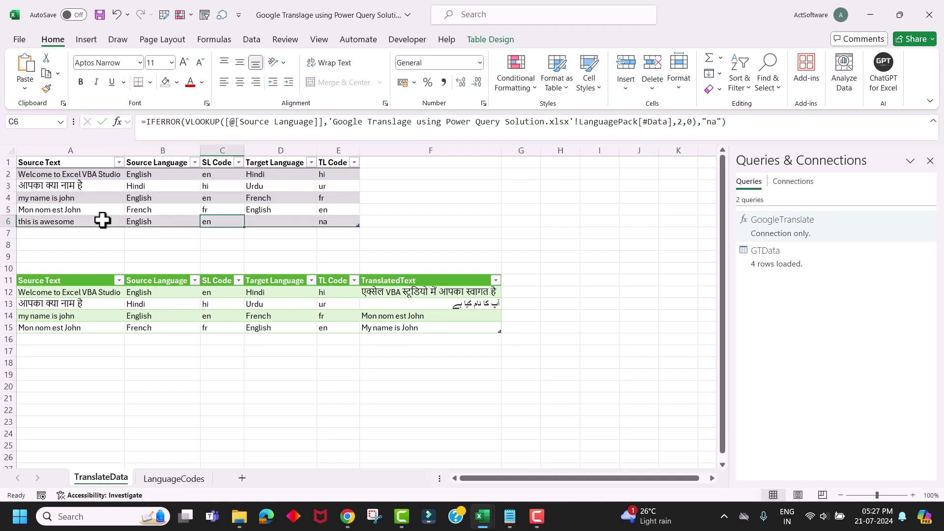
{"action": "key", "text": "Tab"}
{"action": "type", "text": "Spanish"}
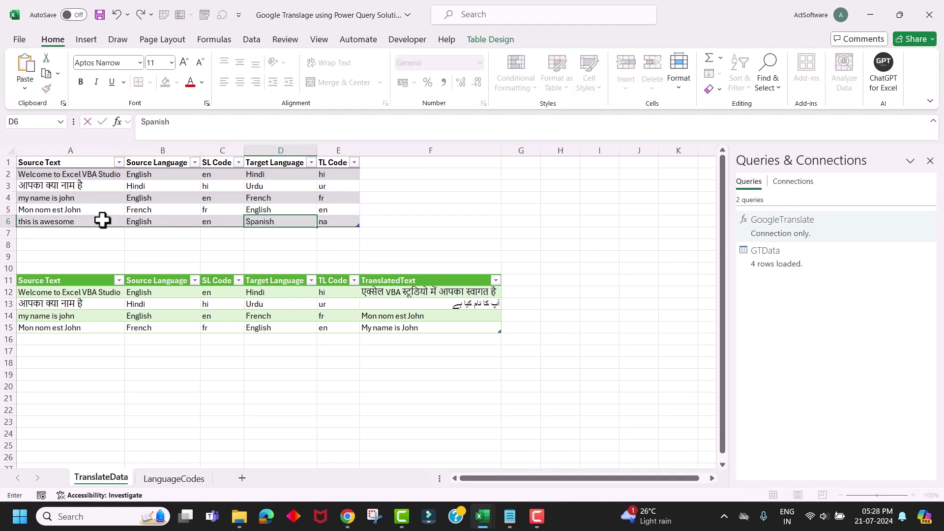
{"action": "key", "text": "Return"}
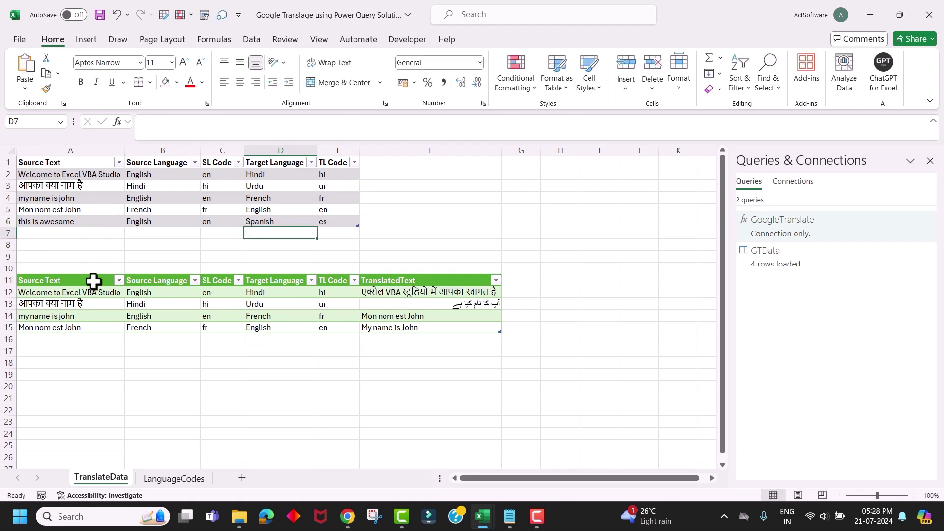
{"action": "left_click", "coordinate": [91, 305]}
- Refresh GTData so row 16 translates 'this is awesome' to 'esto es asombroso'
{"action": "right_click", "coordinate": [90, 305]}
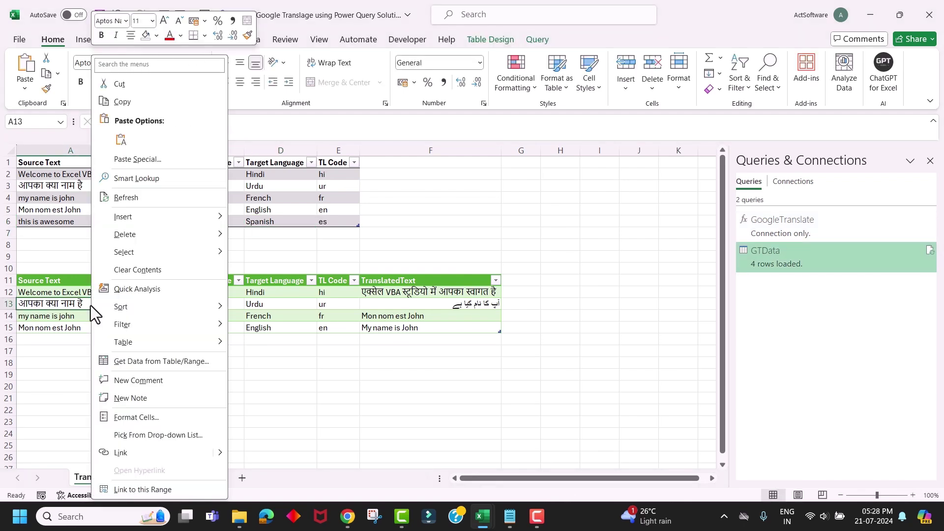
{"action": "left_click", "coordinate": [137, 198]}
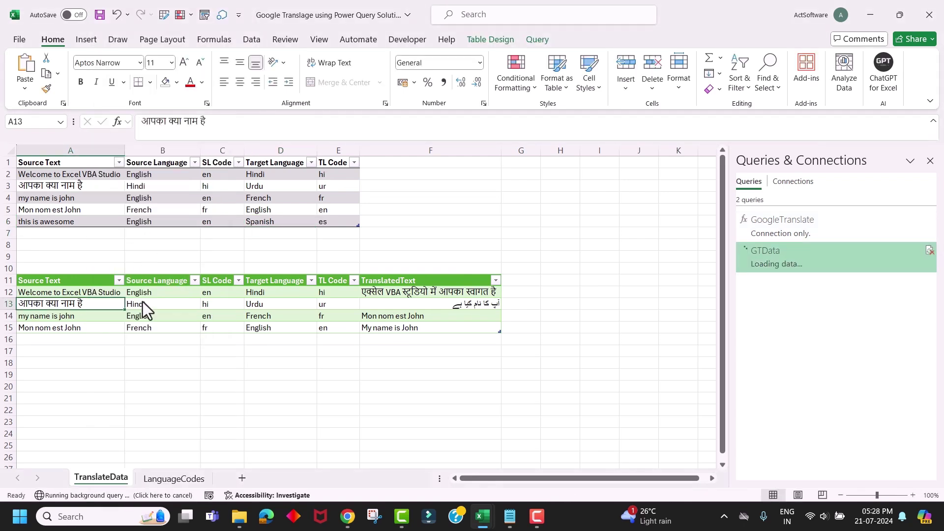
{"action": "left_click_drag", "start_coordinate": [69, 342], "coordinate": [402, 341]}
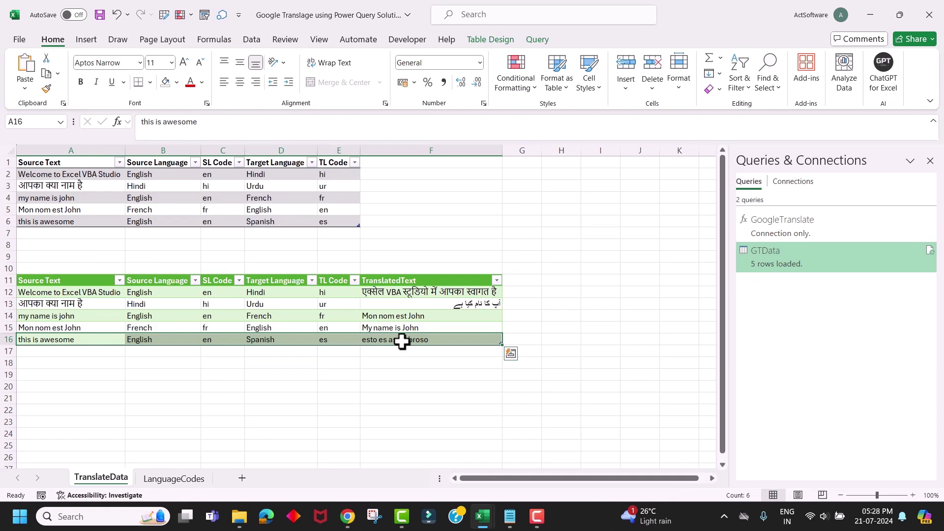
{"action": "key", "text": "Right"}
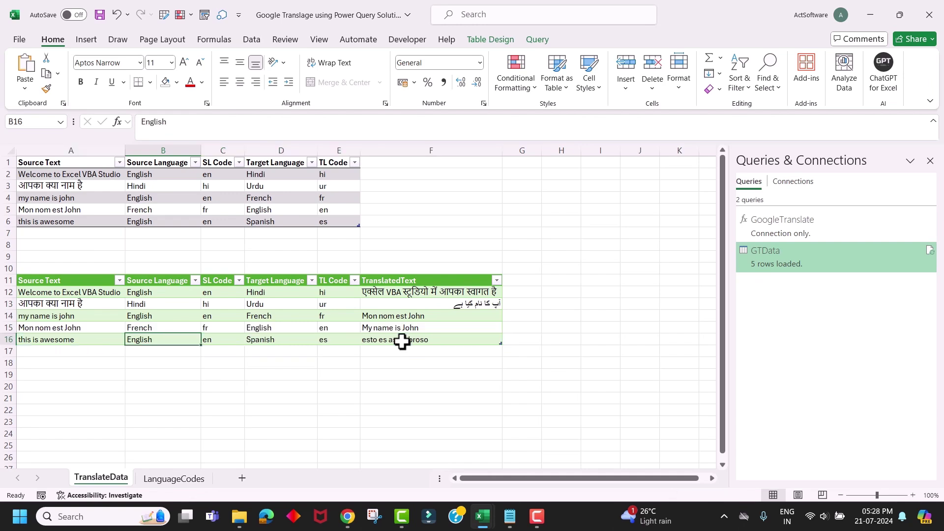